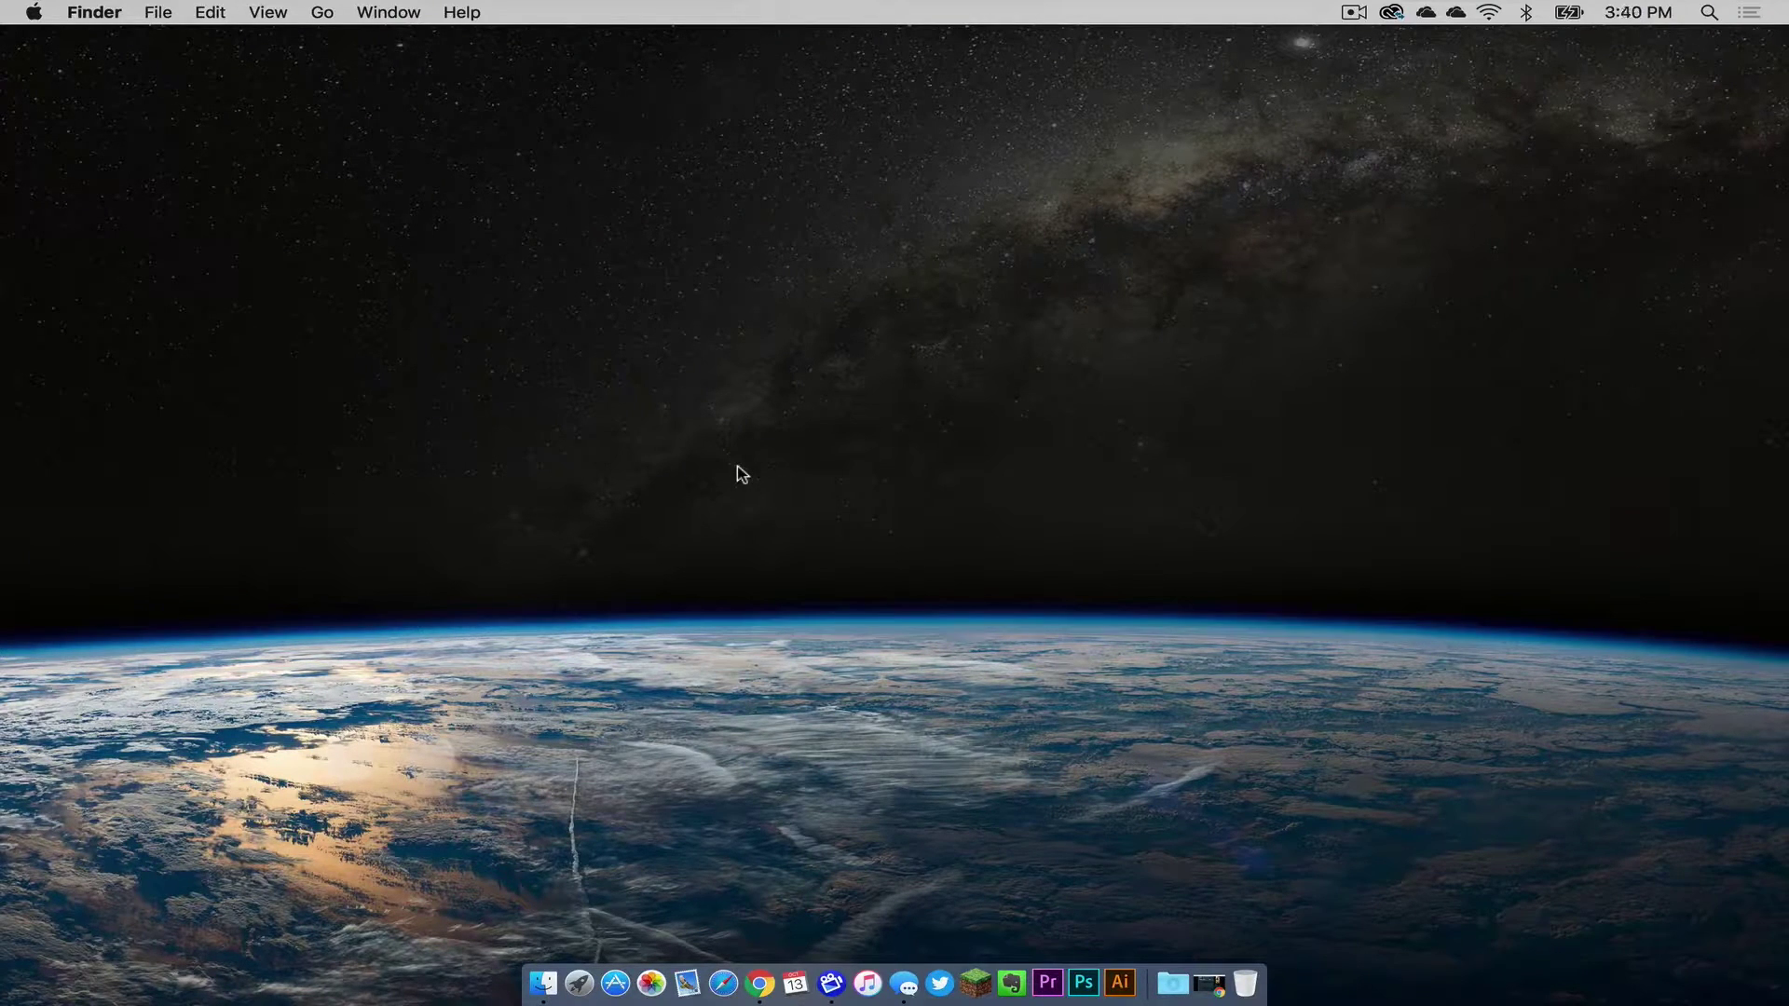
- Switch from Finder to Google Chrome with Cmd+Tab
key(super+Tab)
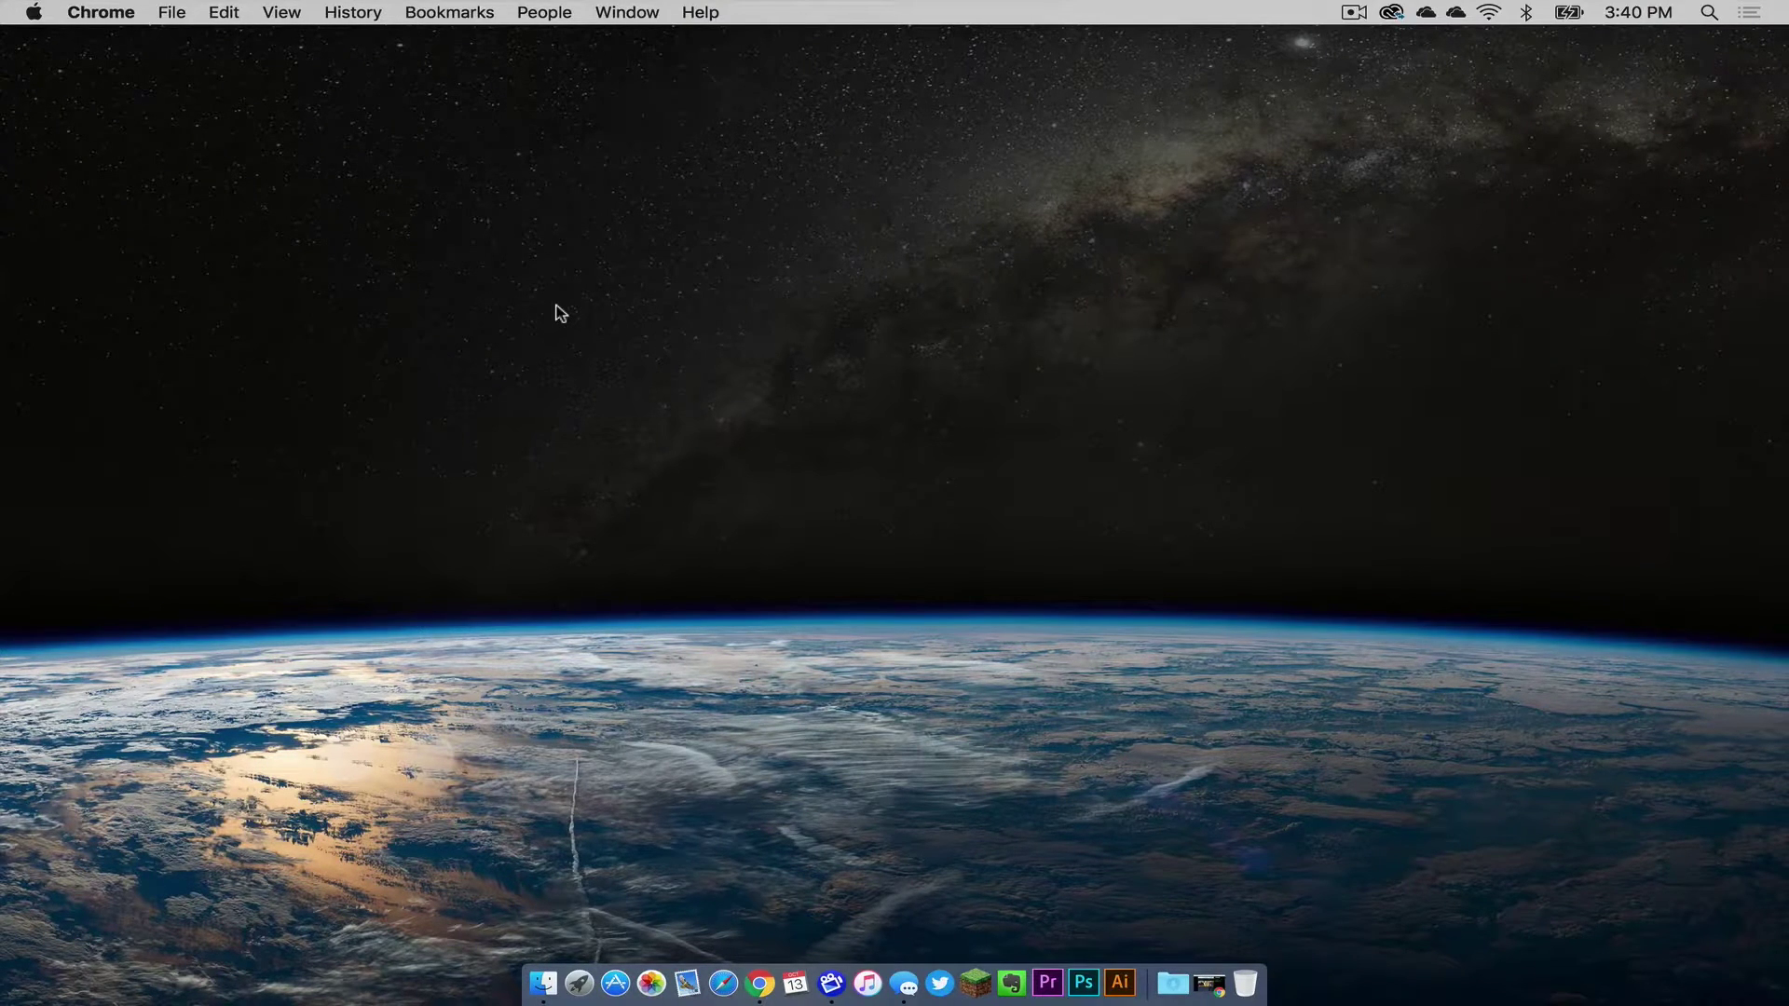
- Restore the Chrome window from the Dock and scroll through the Crazy Craft 3.0 page
click(1209, 983)
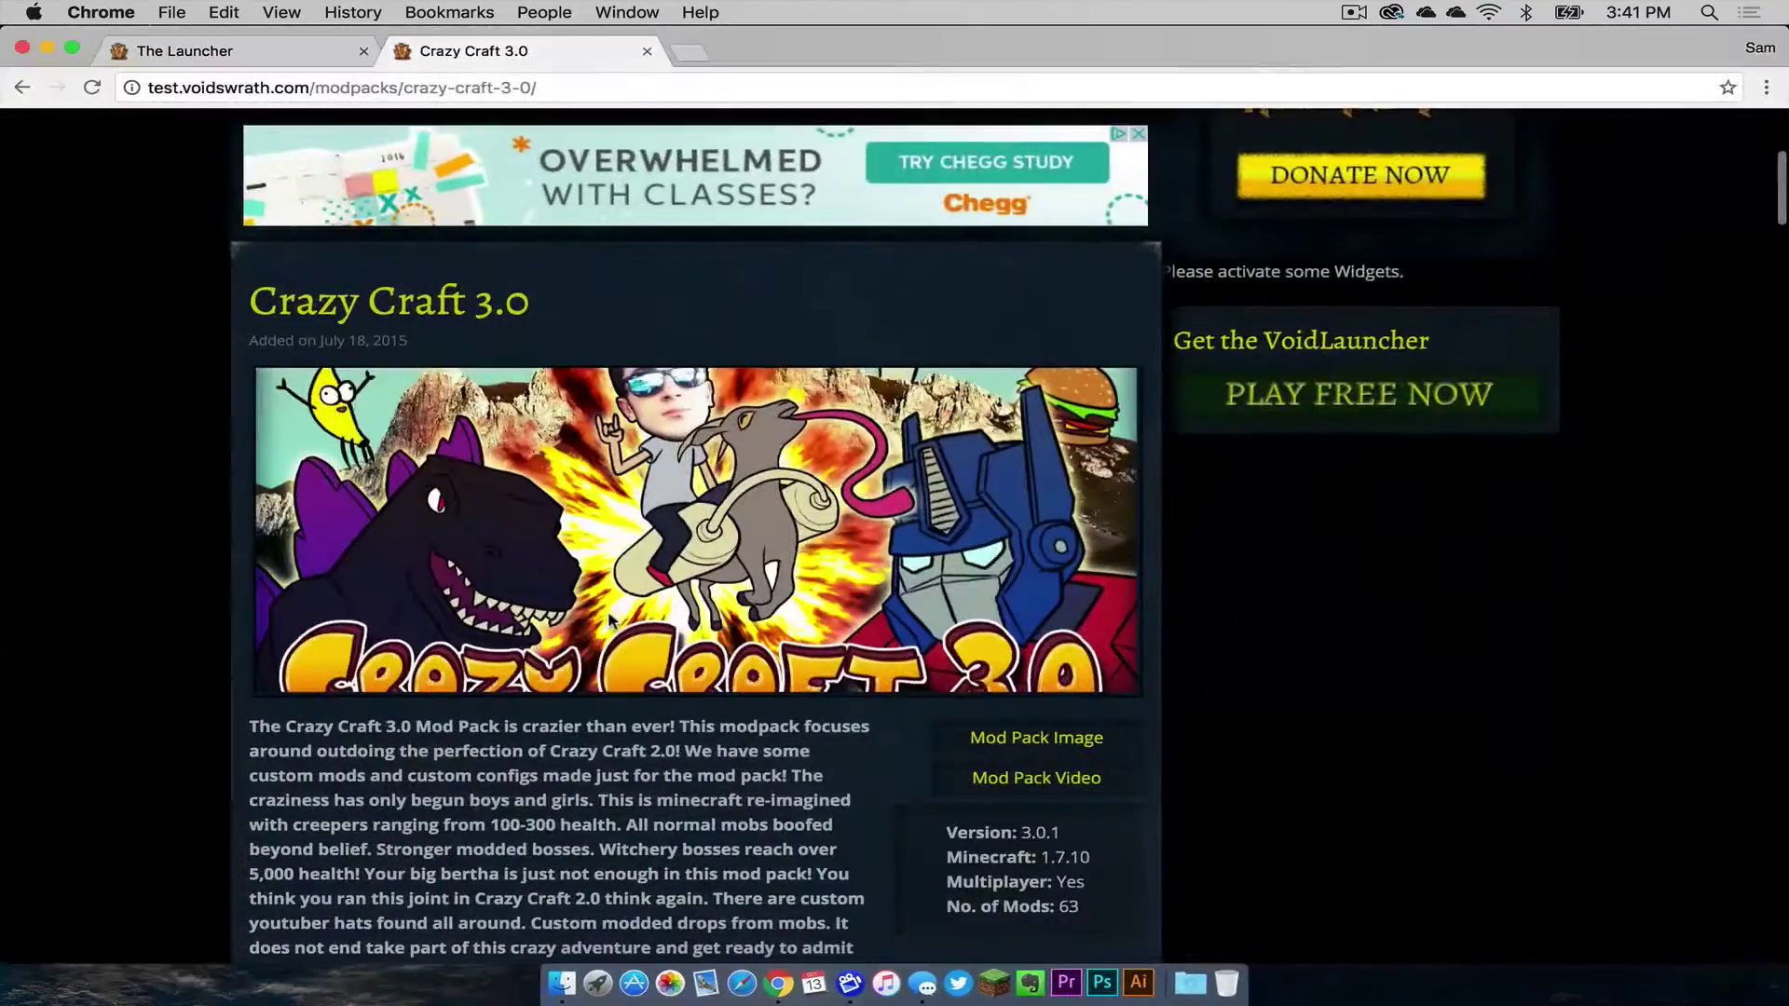
scroll(608, 615, down, 1)
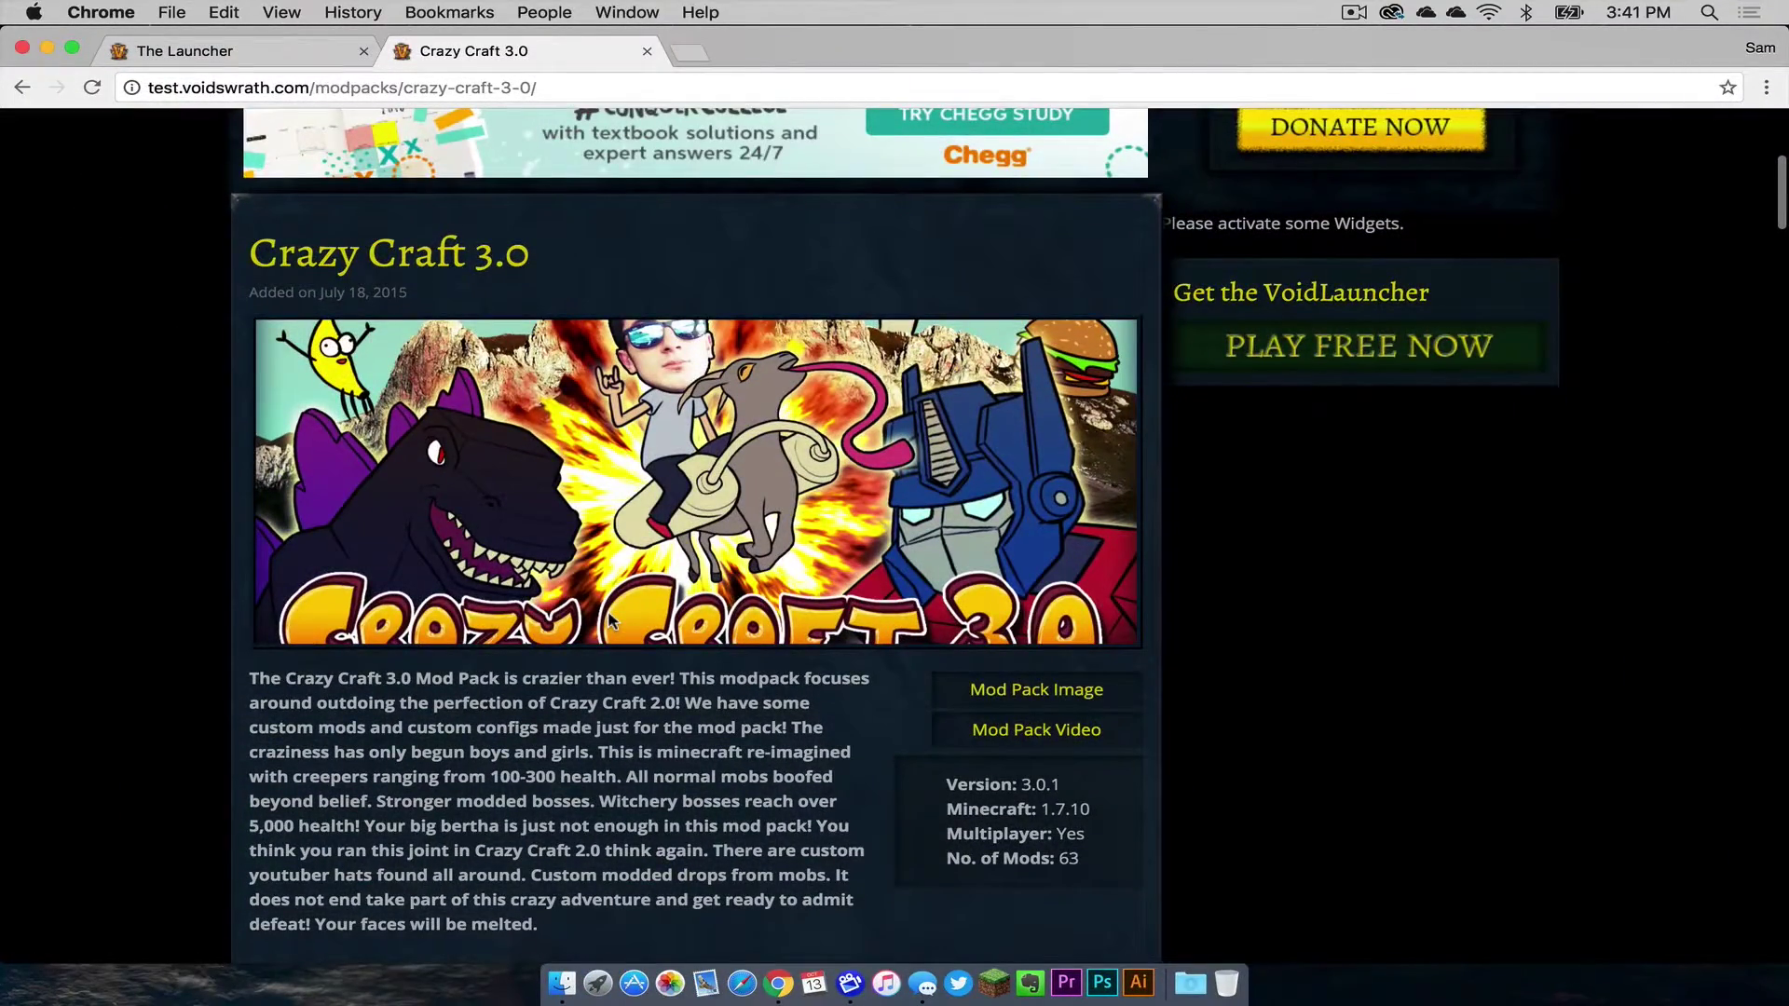
scroll(610, 622, down, 2)
scroll(562, 614, down, 1)
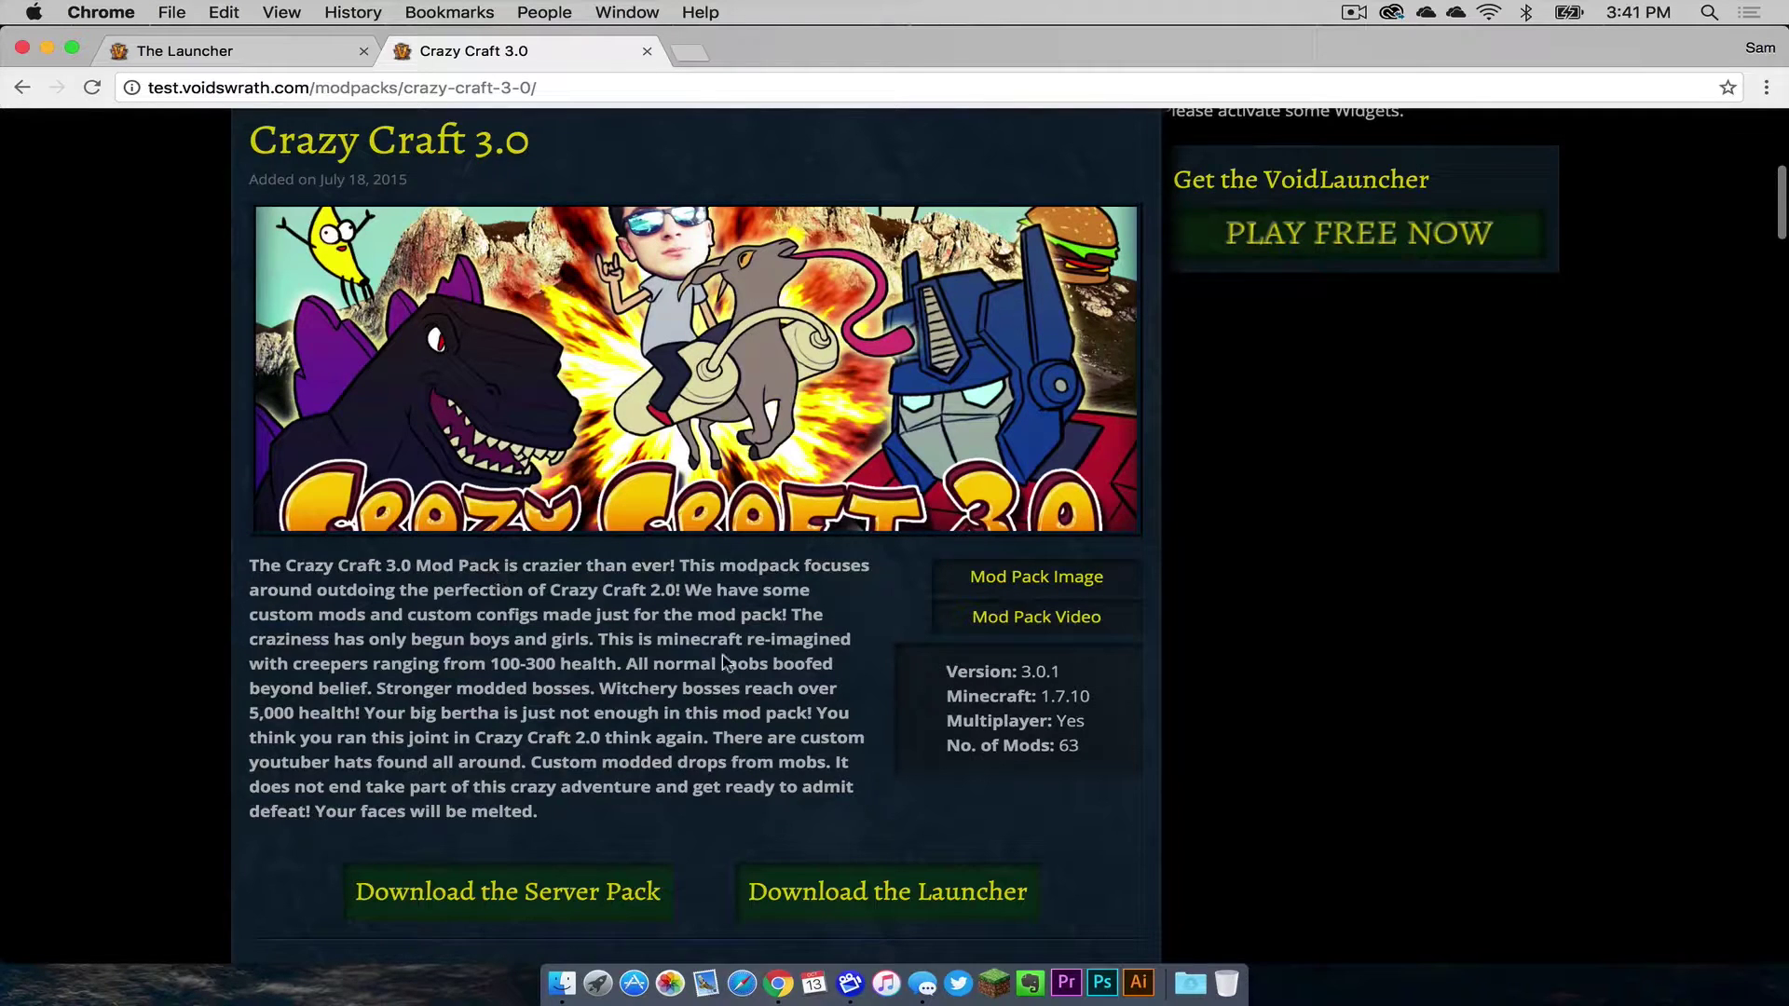
scroll(694, 601, down, 2)
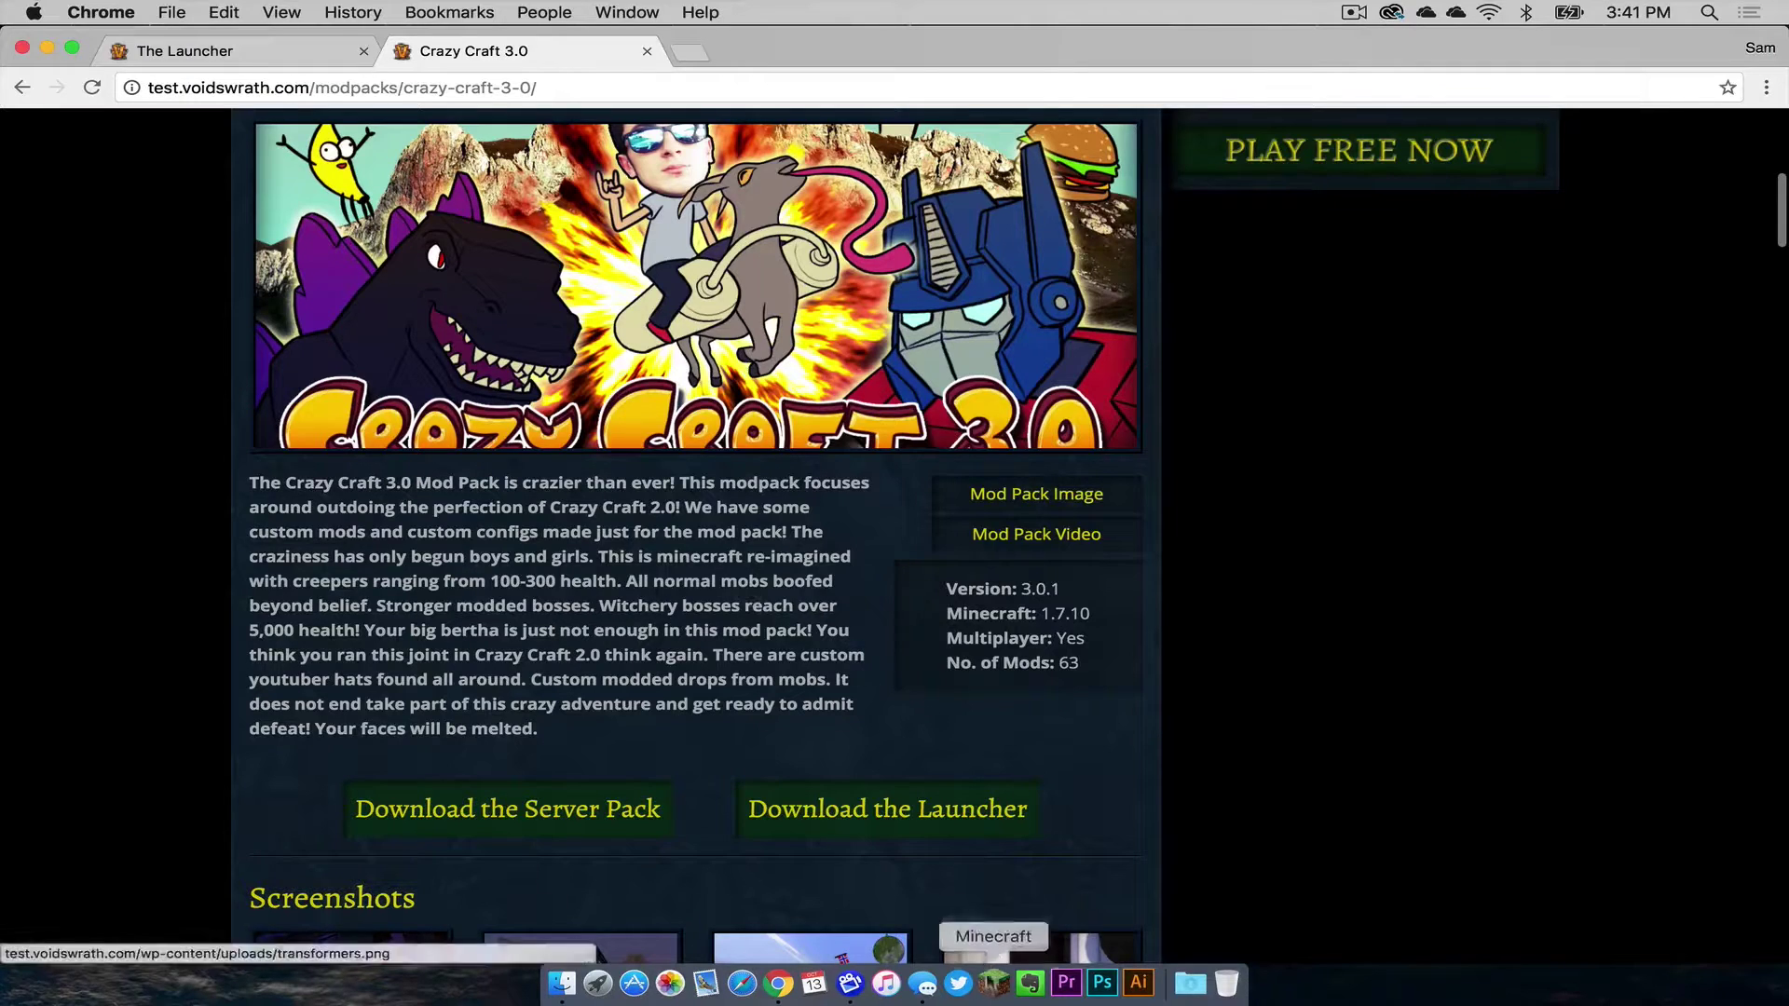
scroll(695, 559, up, 1)
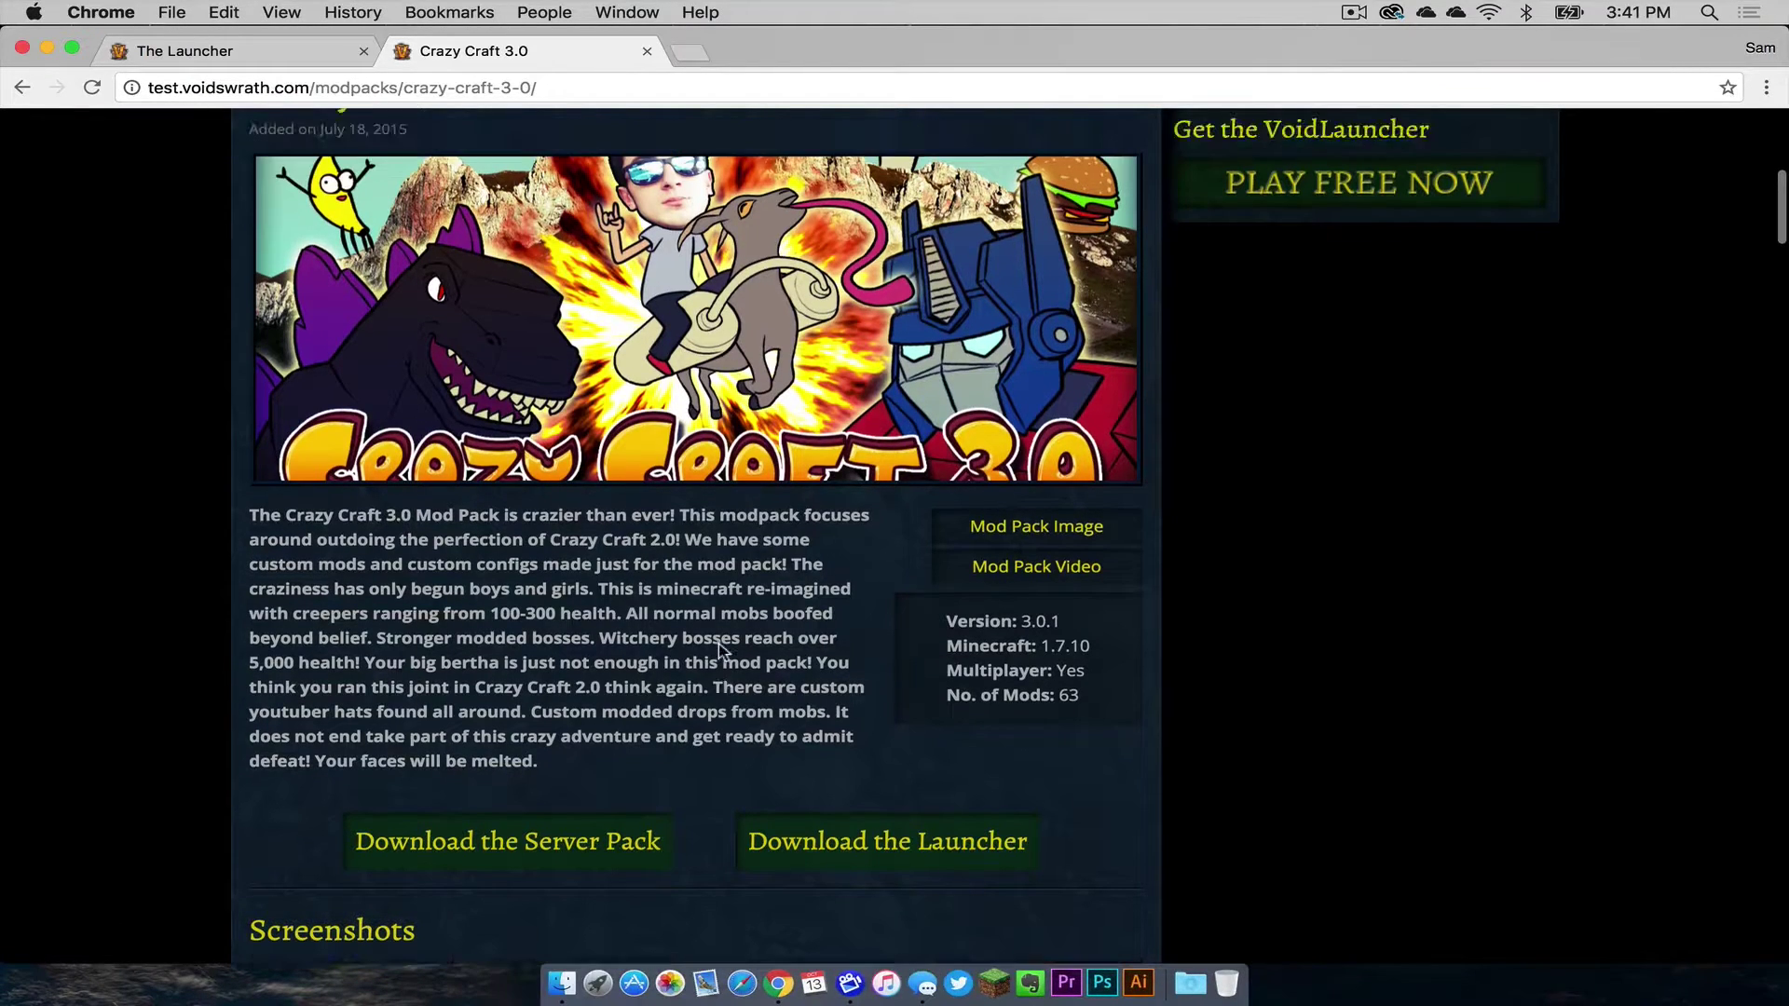
- Switch between the two tabs, ending on The Launcher page
click(223, 53)
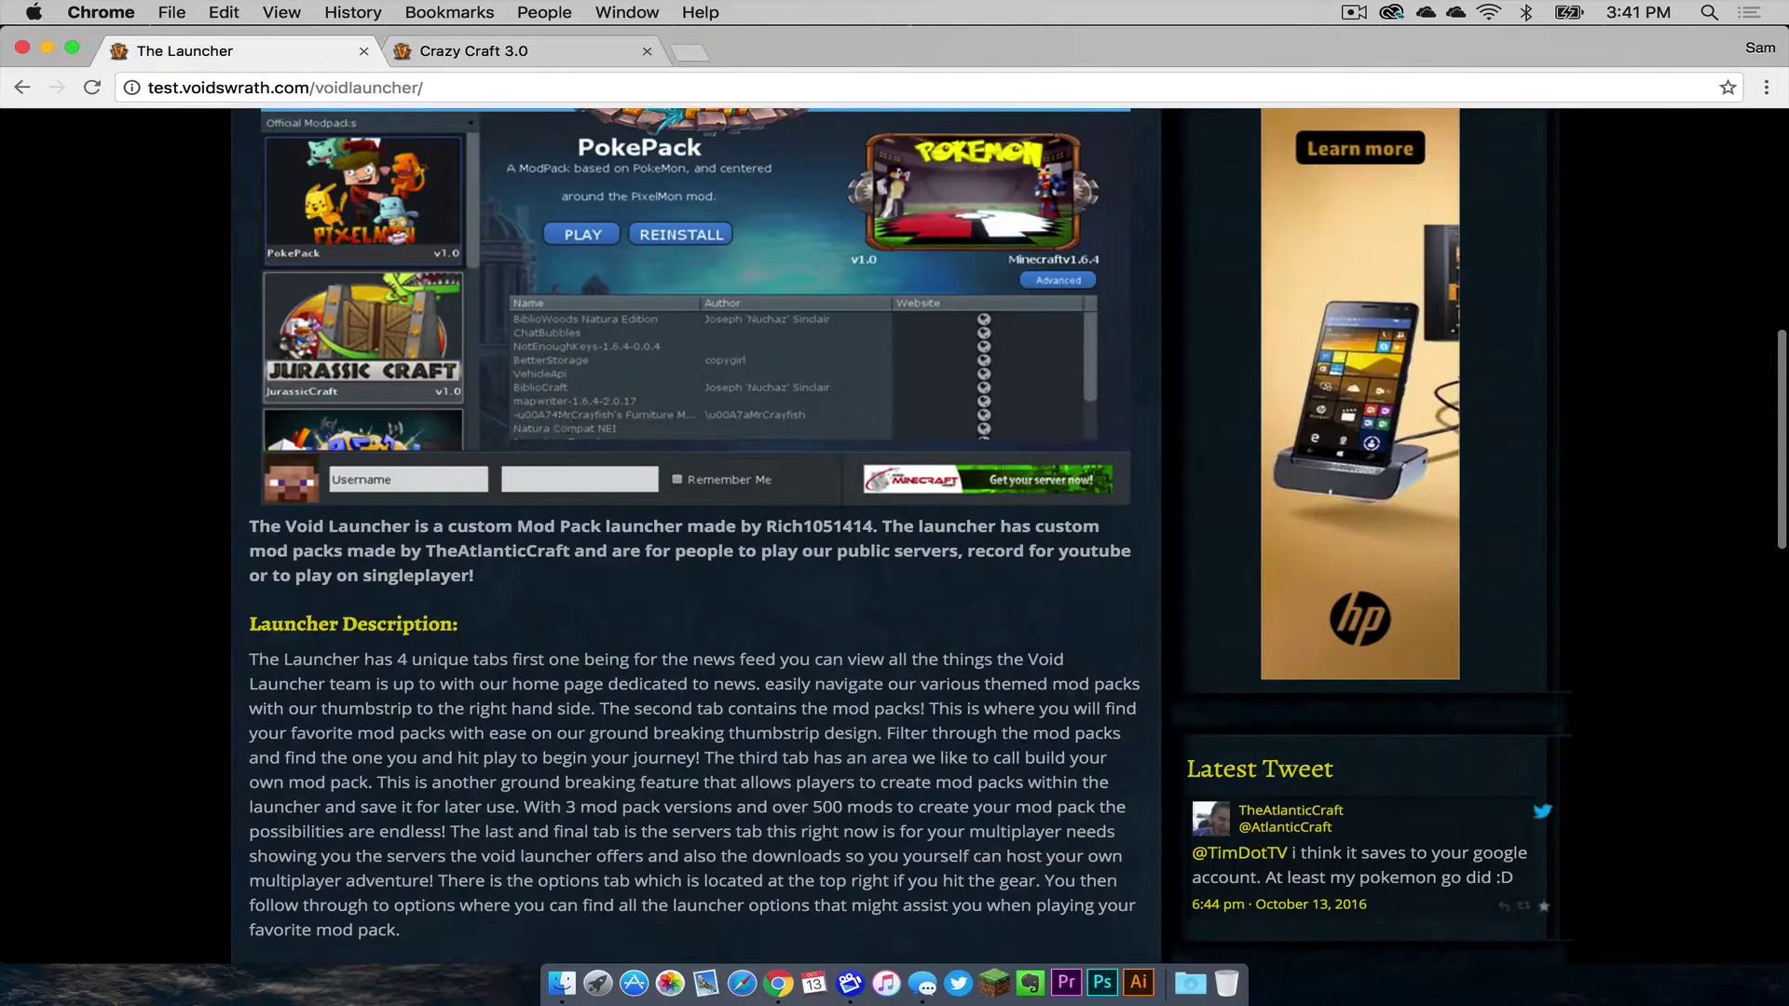
click(474, 54)
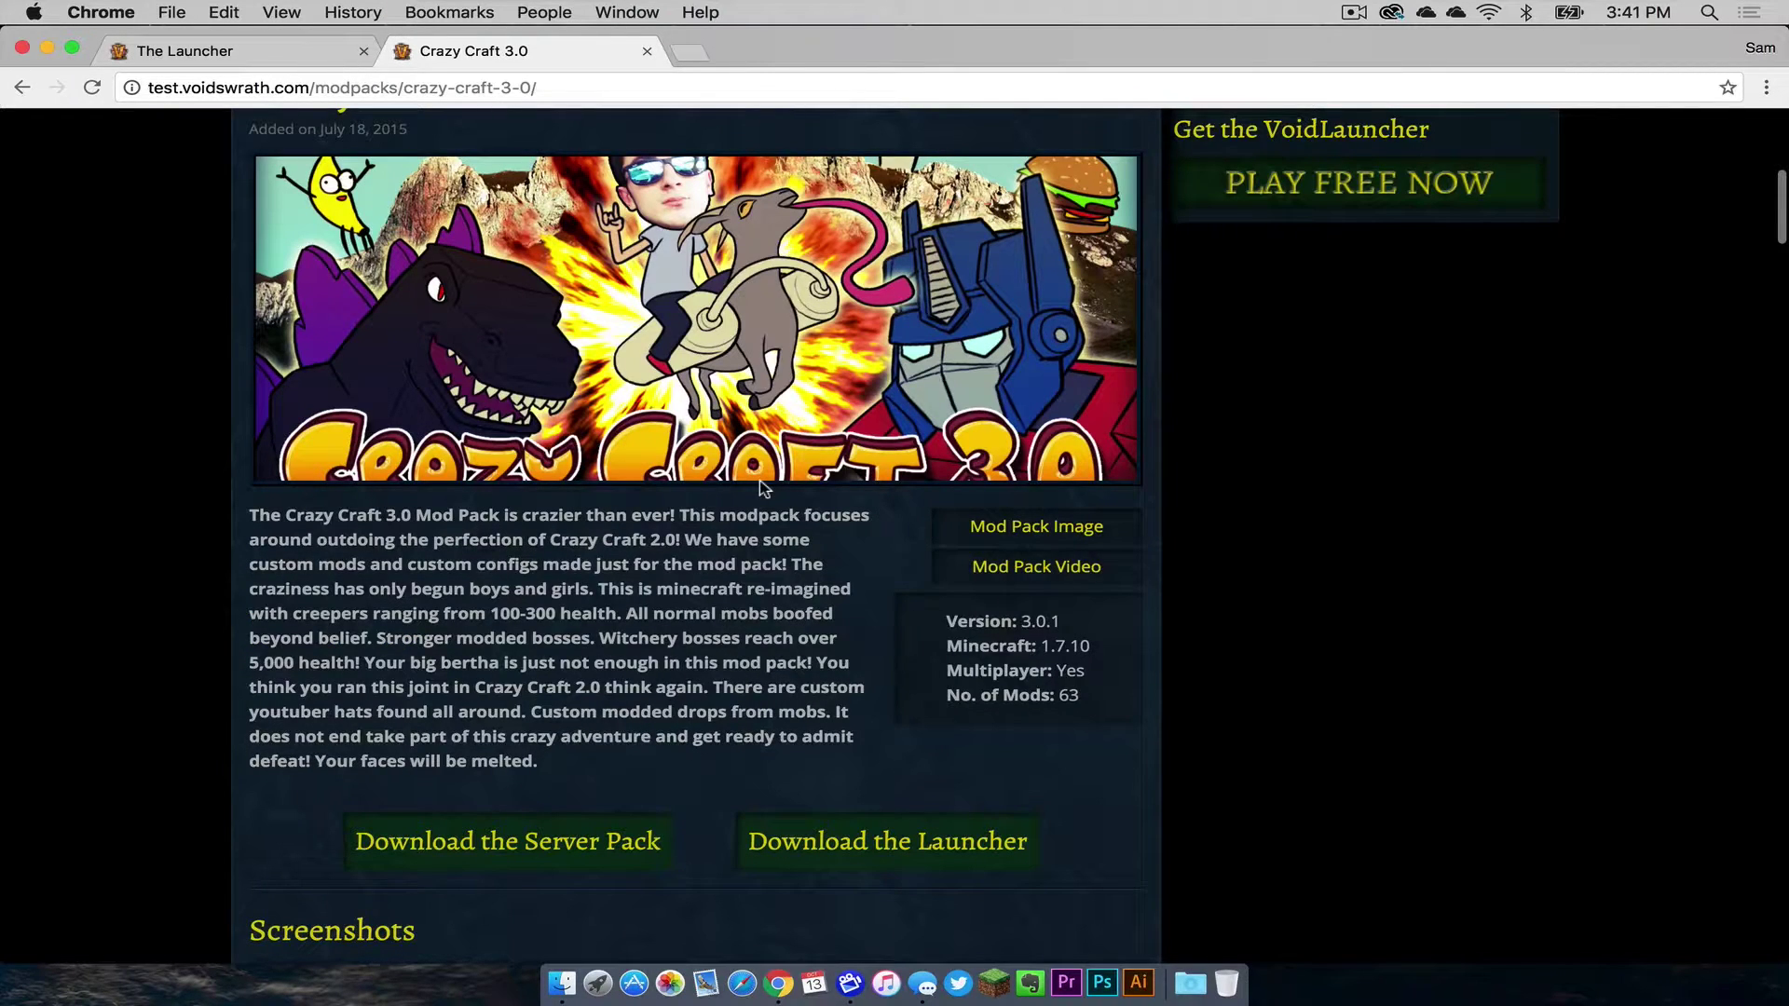
click(246, 58)
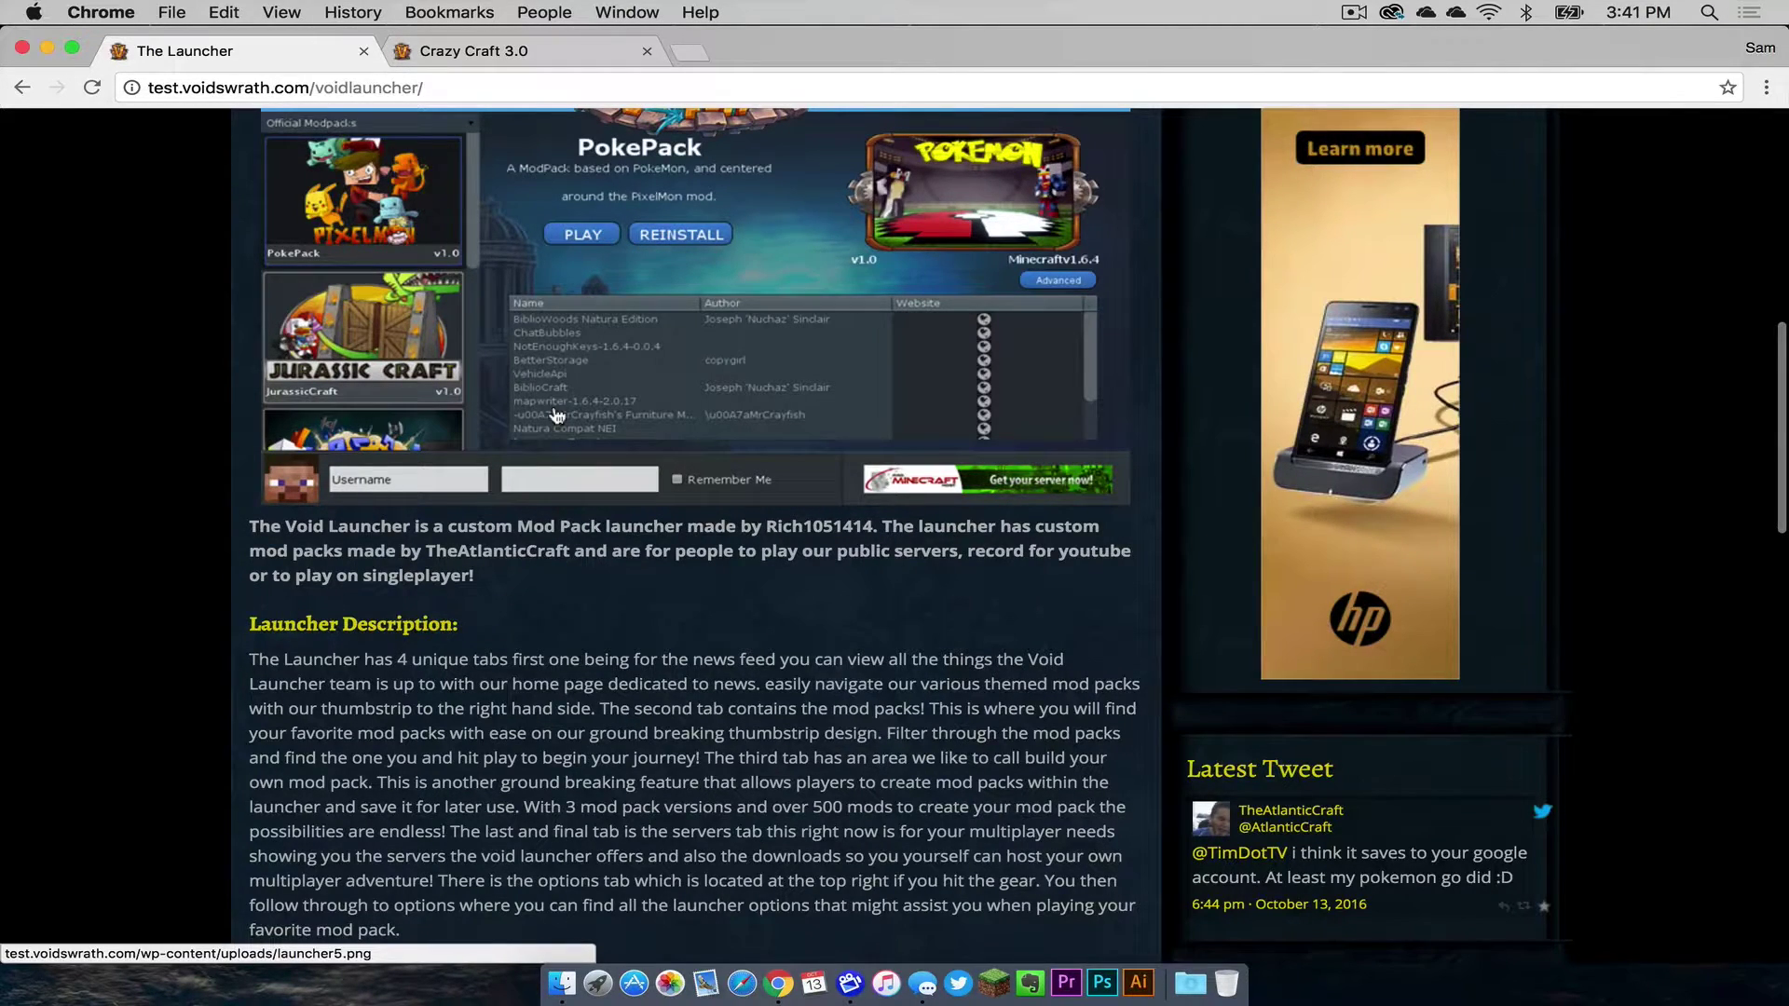
key(ctrl+Tab)
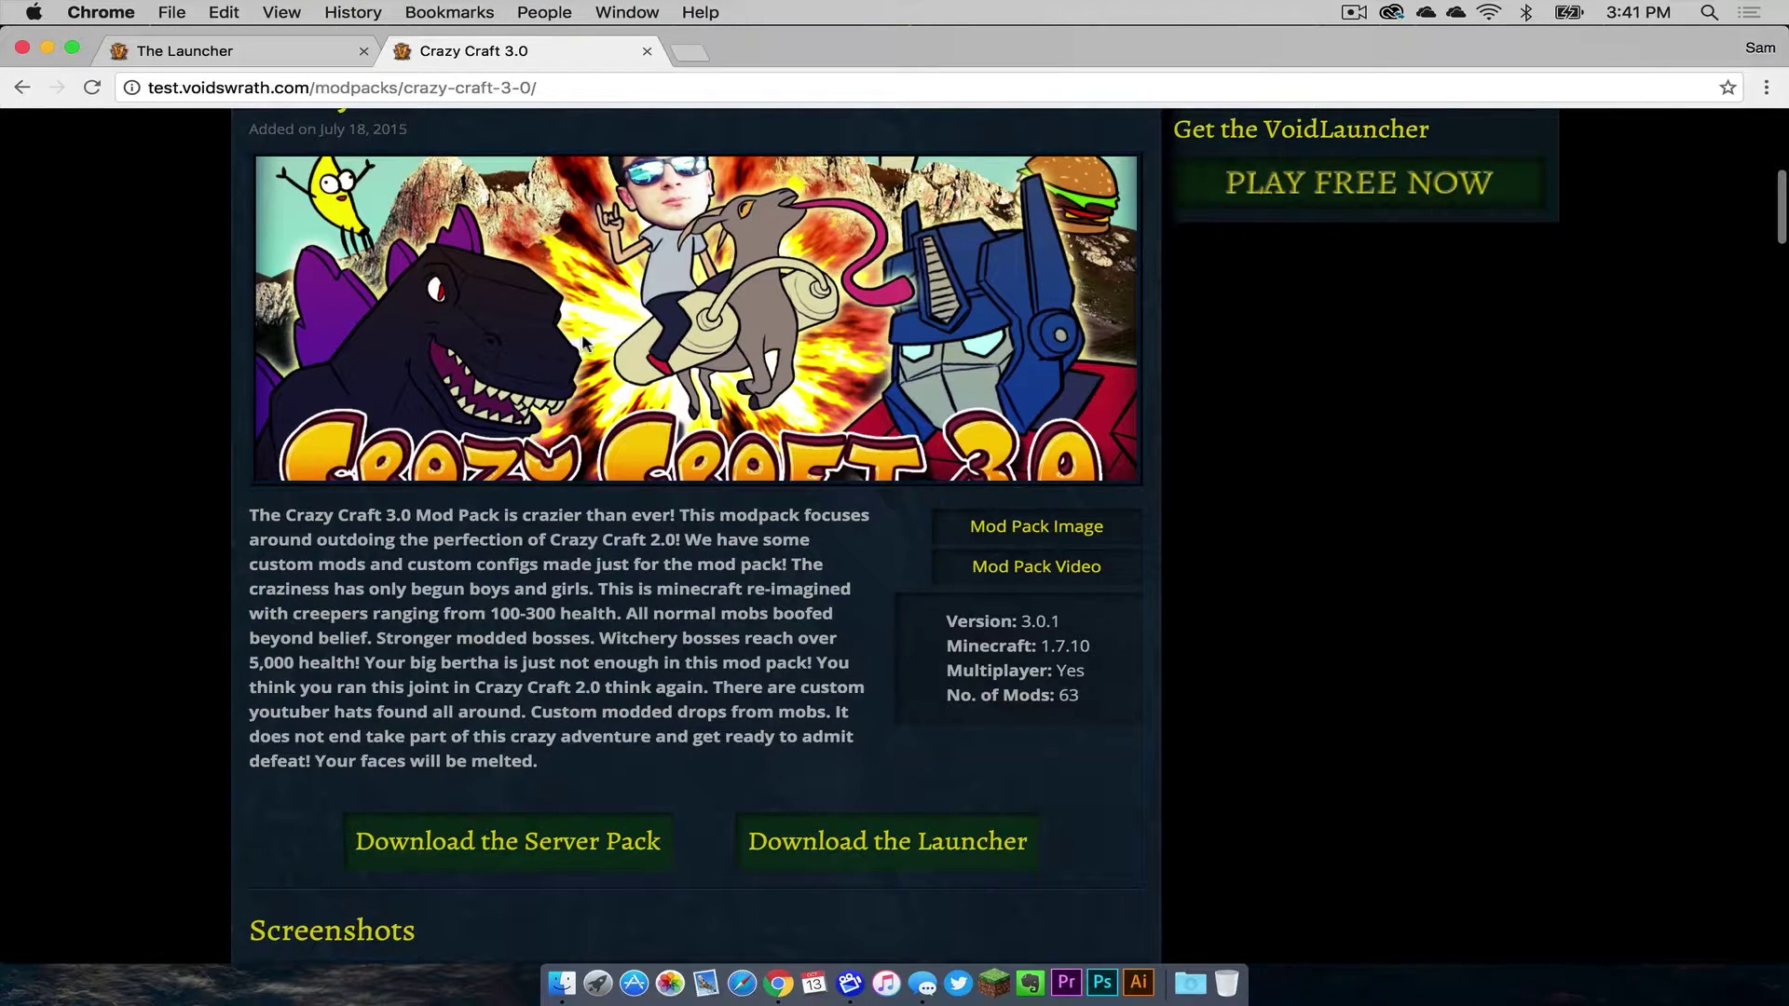
key(ctrl+shift+Tab)
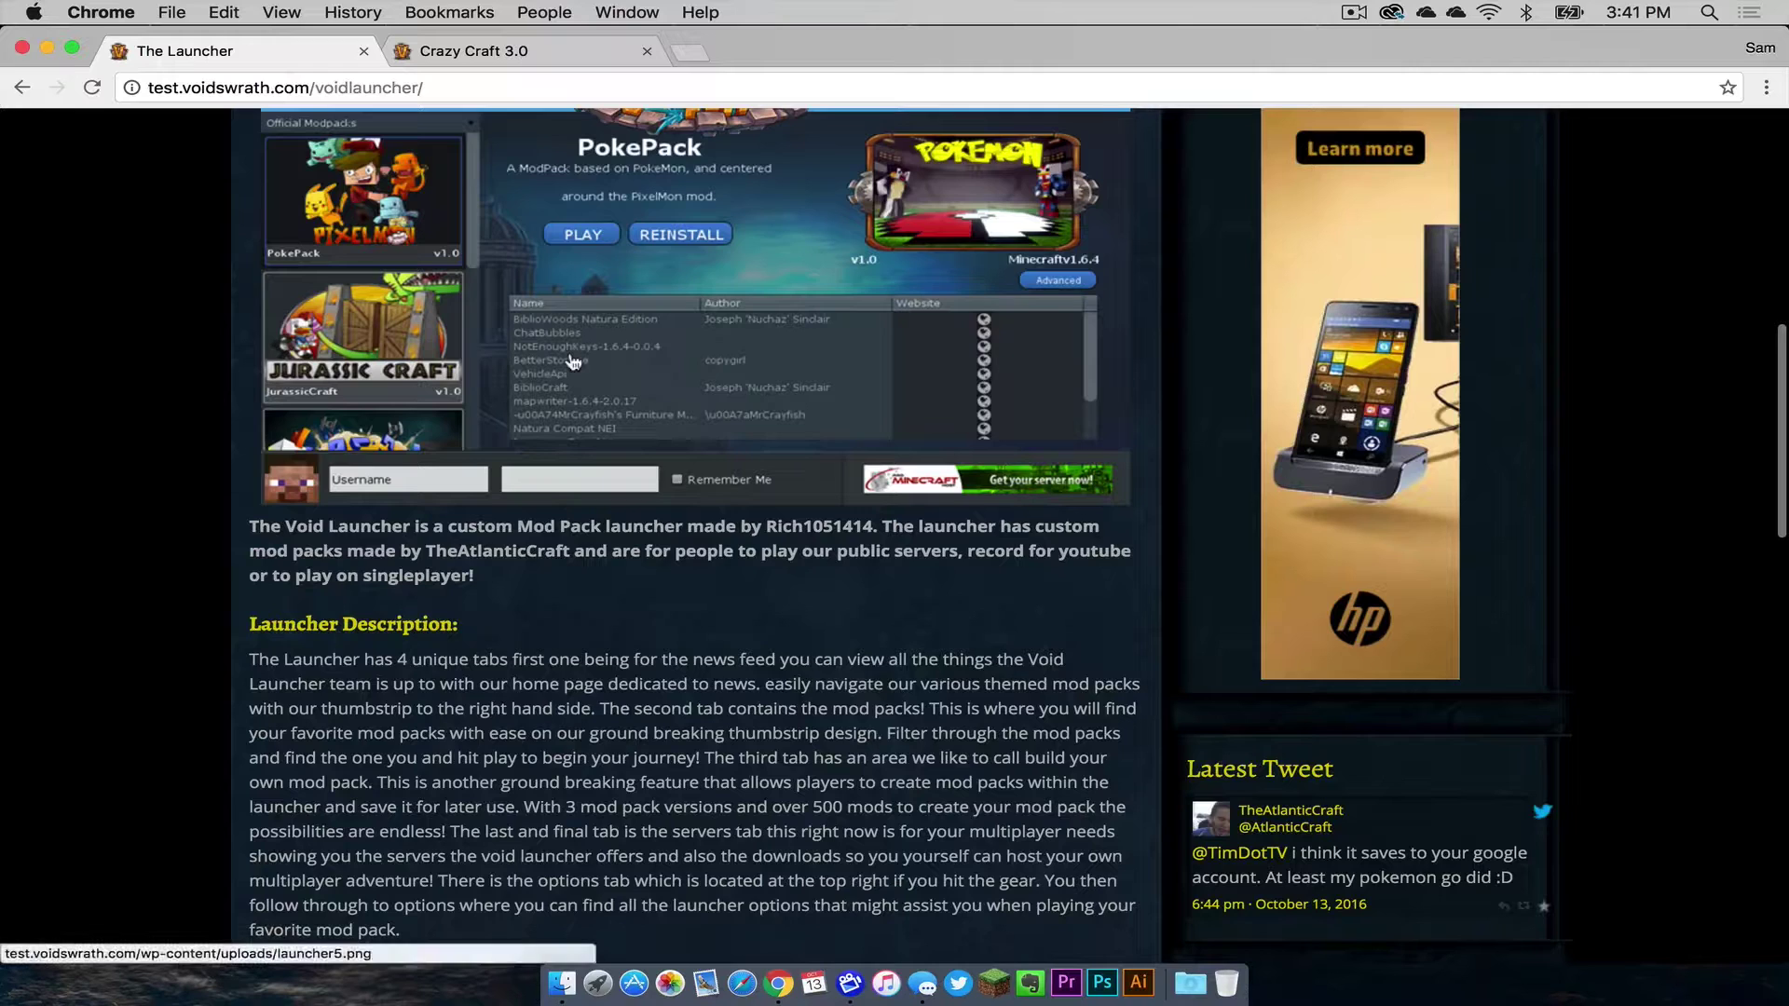
scroll(573, 361, up, 5)
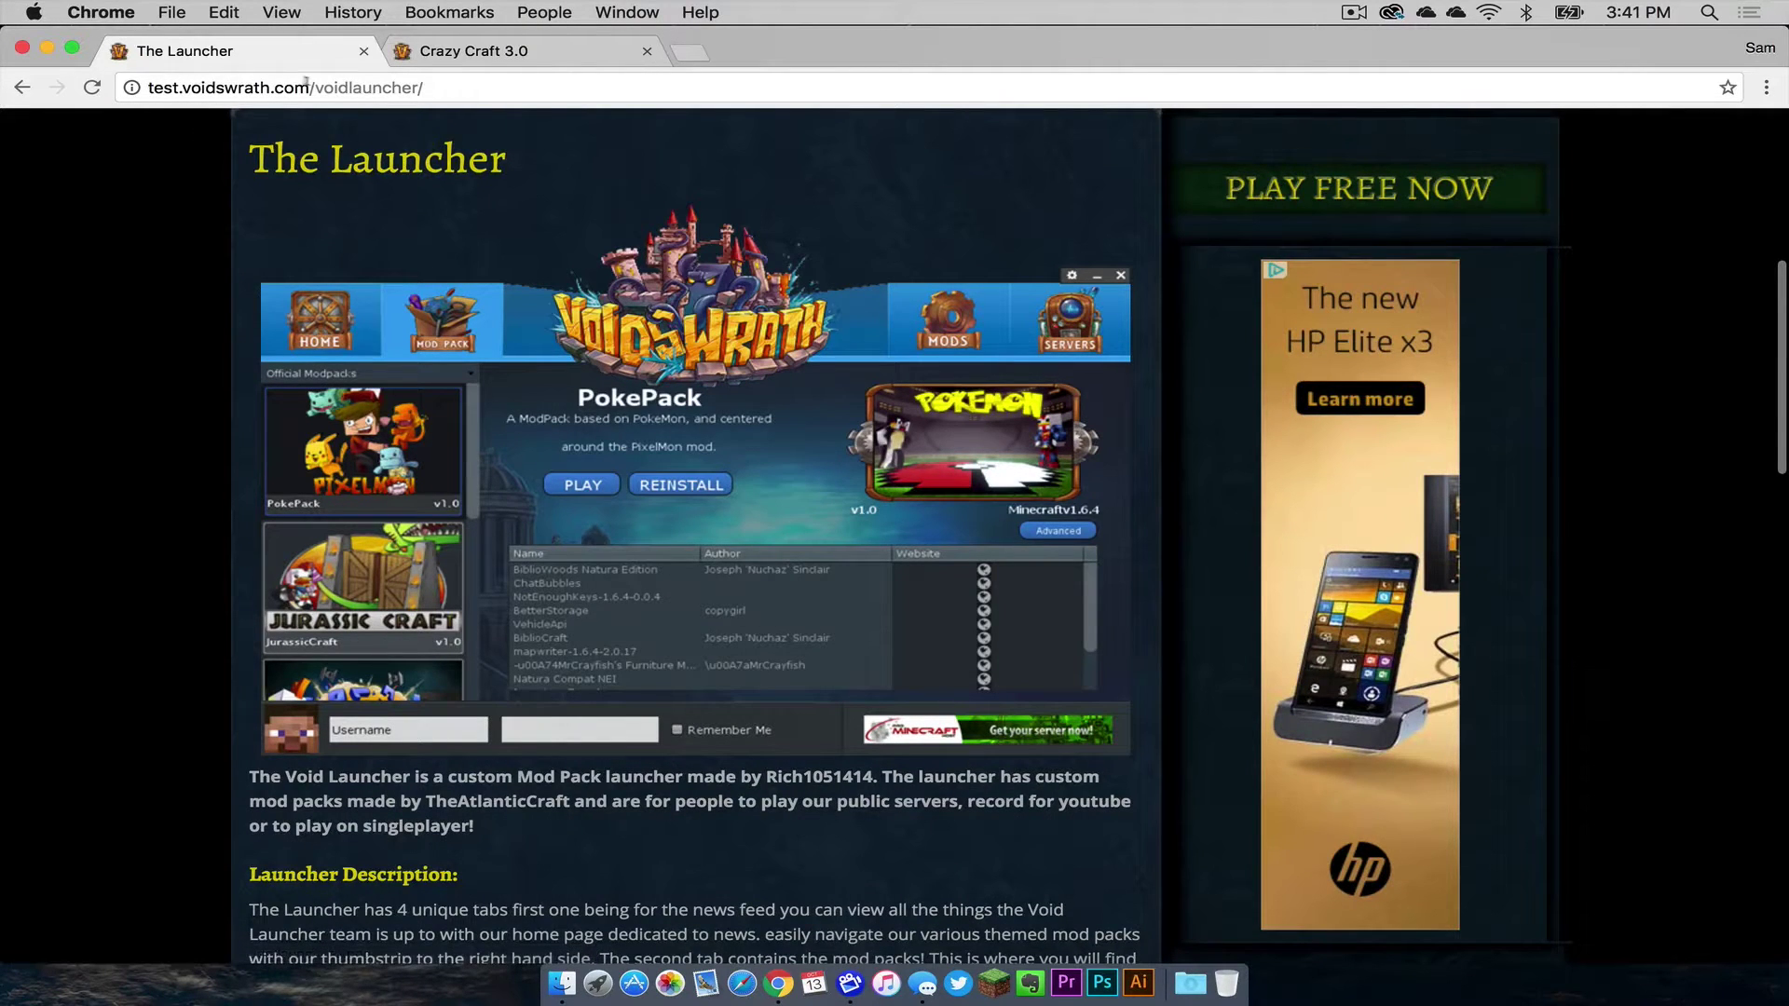
- Download VoidLauncher.jar from Launcher Installation, keep it despite the warning, and dismiss the downloads bar
scroll(608, 352, down, 2)
scroll(608, 352, up, 4)
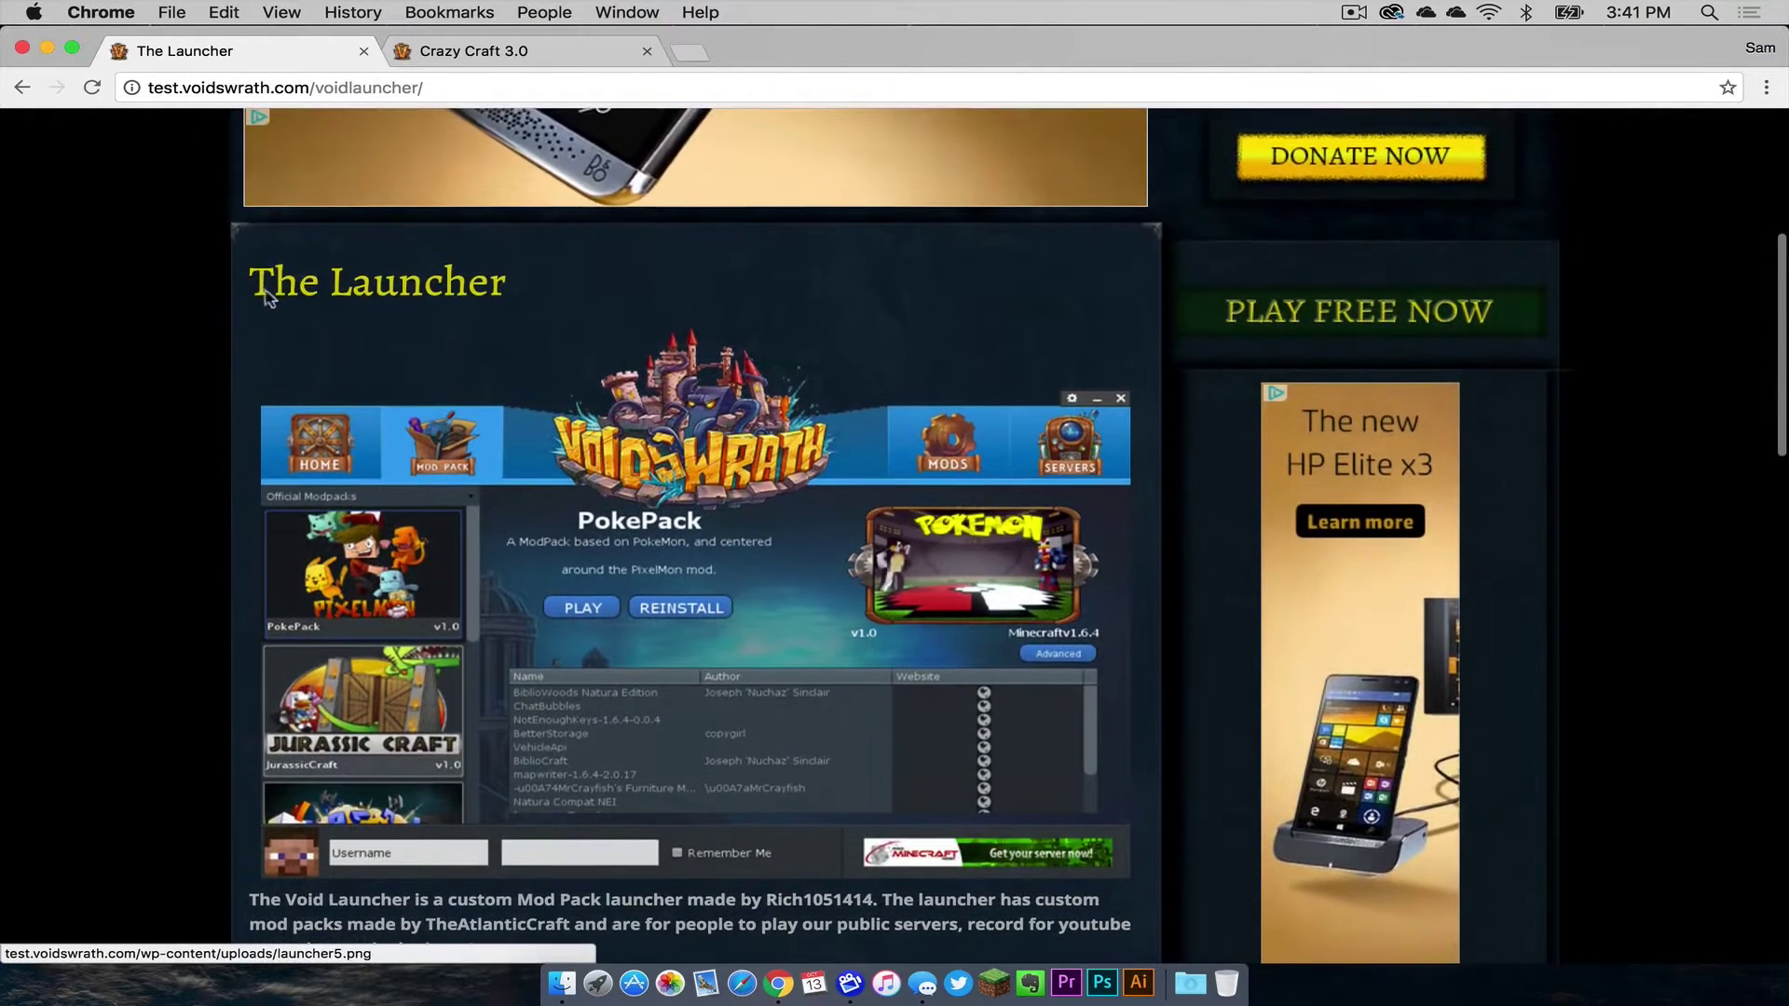
scroll(607, 353, down, 15)
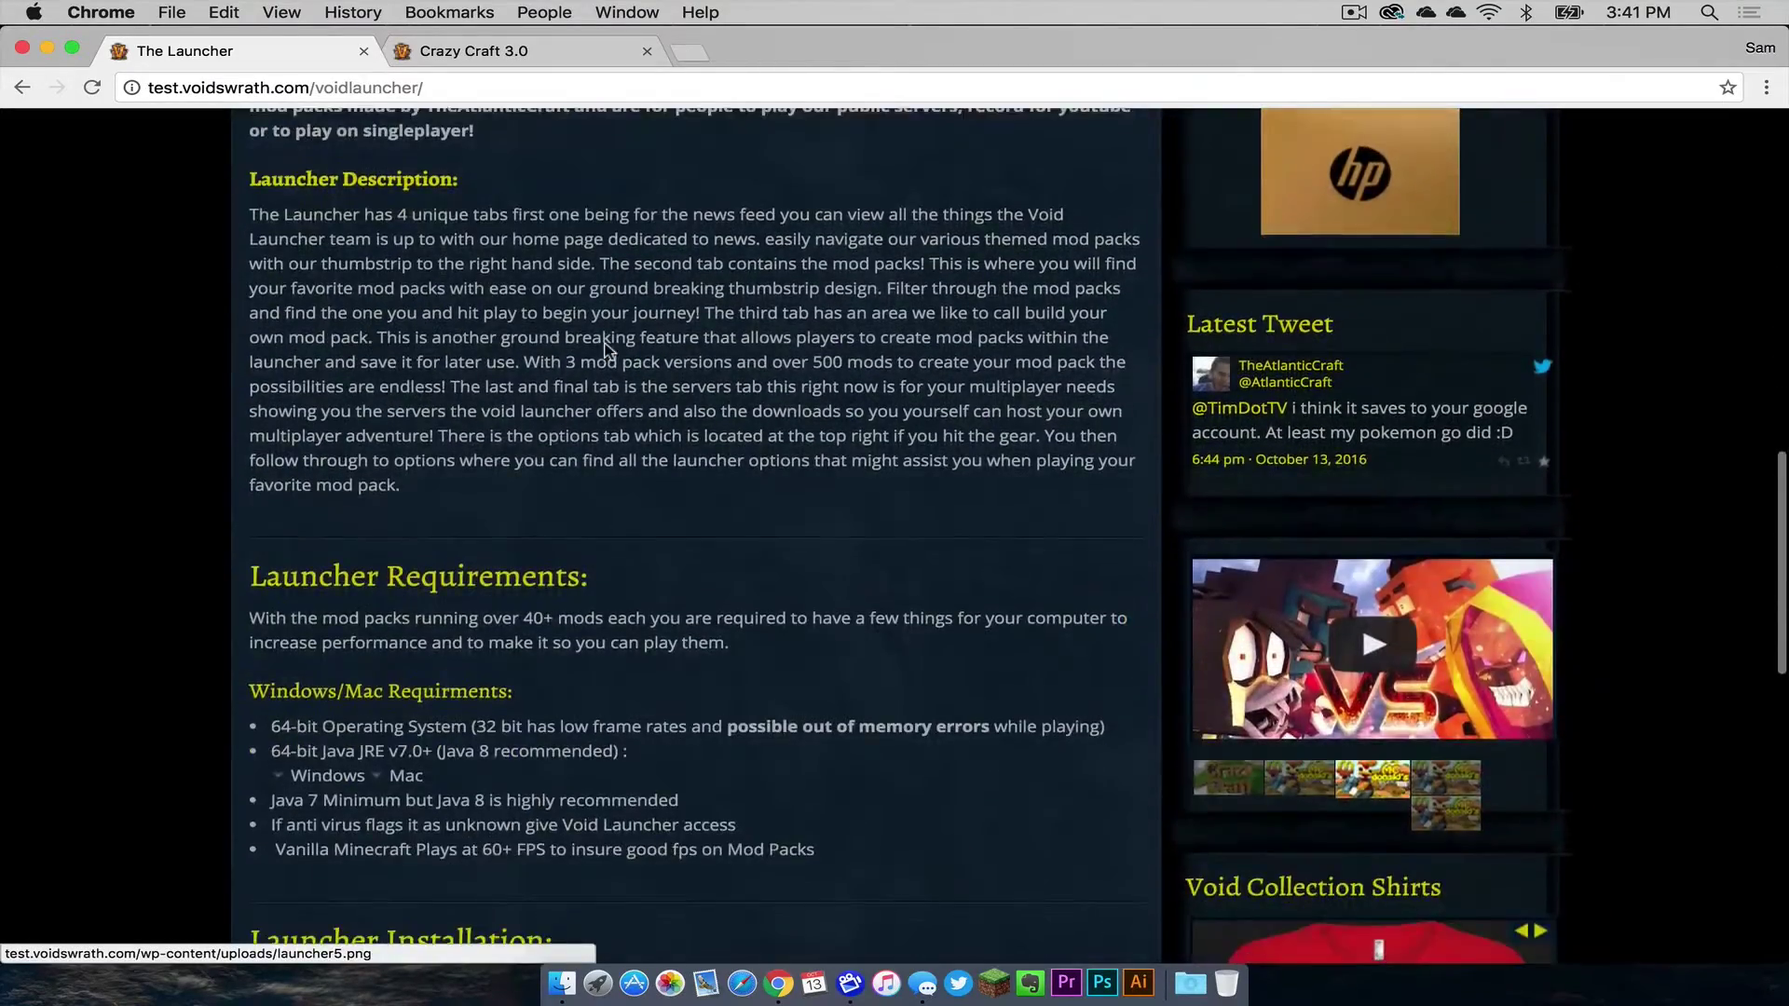
scroll(608, 350, up, 2)
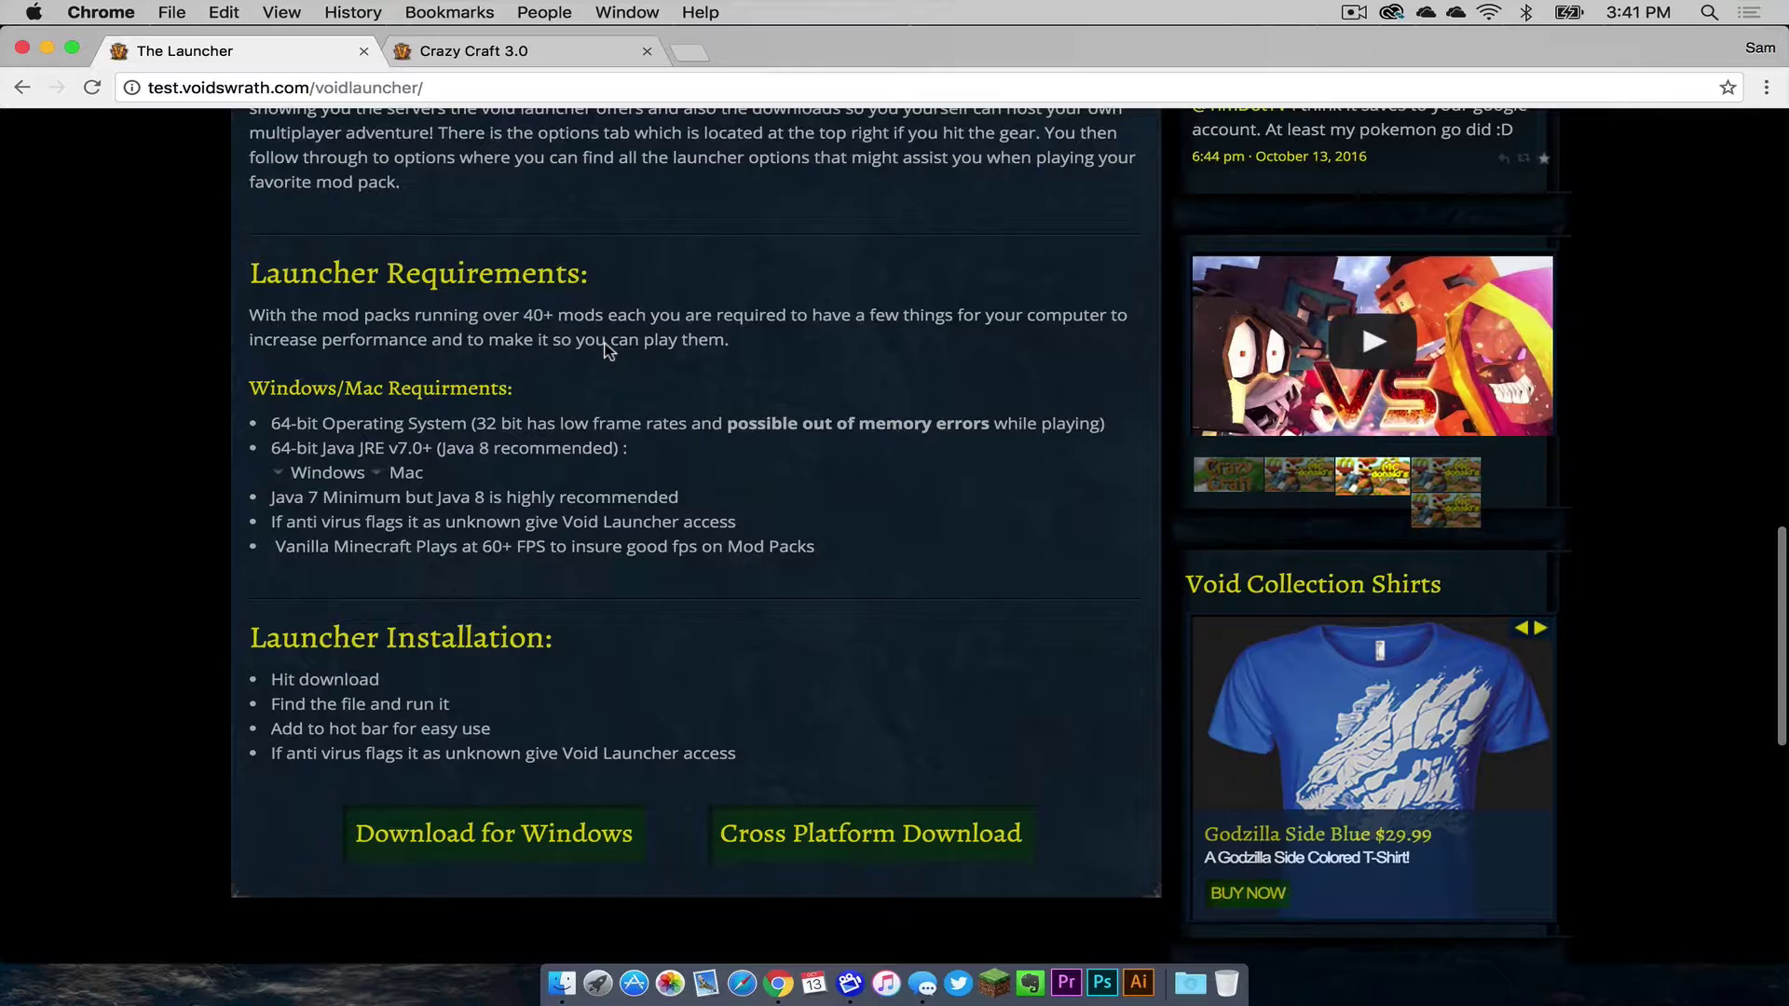
scroll(606, 351, down, 2)
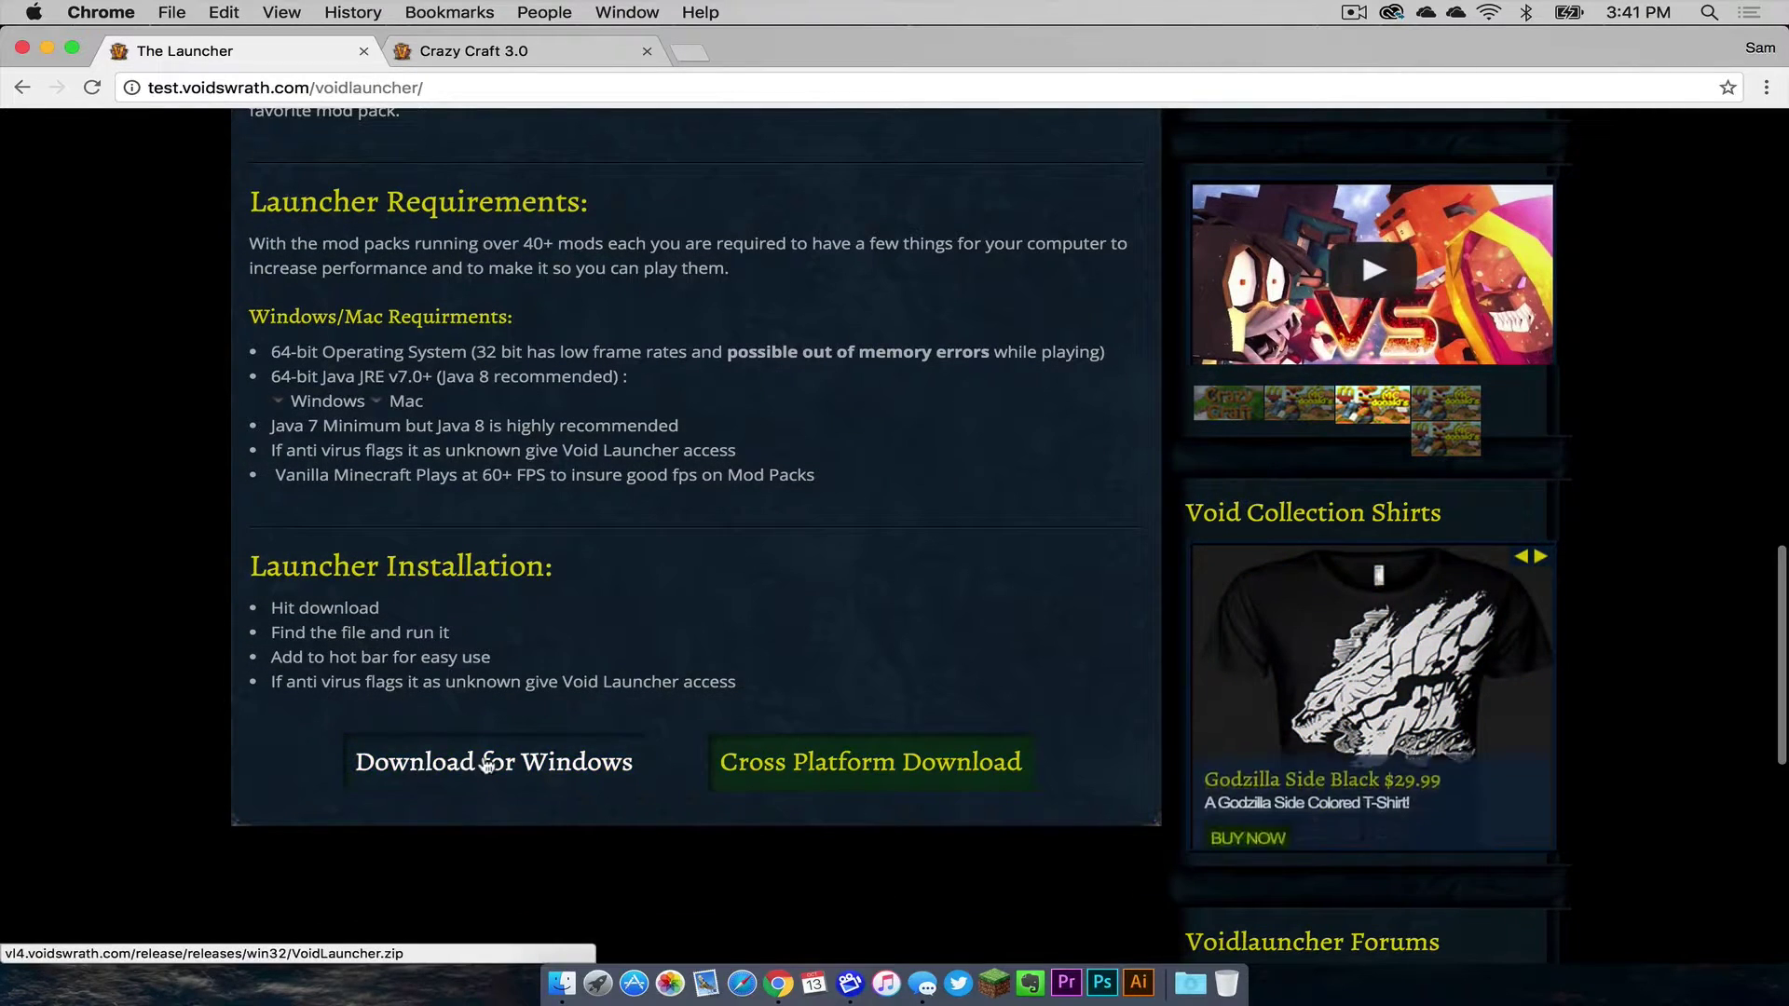
click(834, 770)
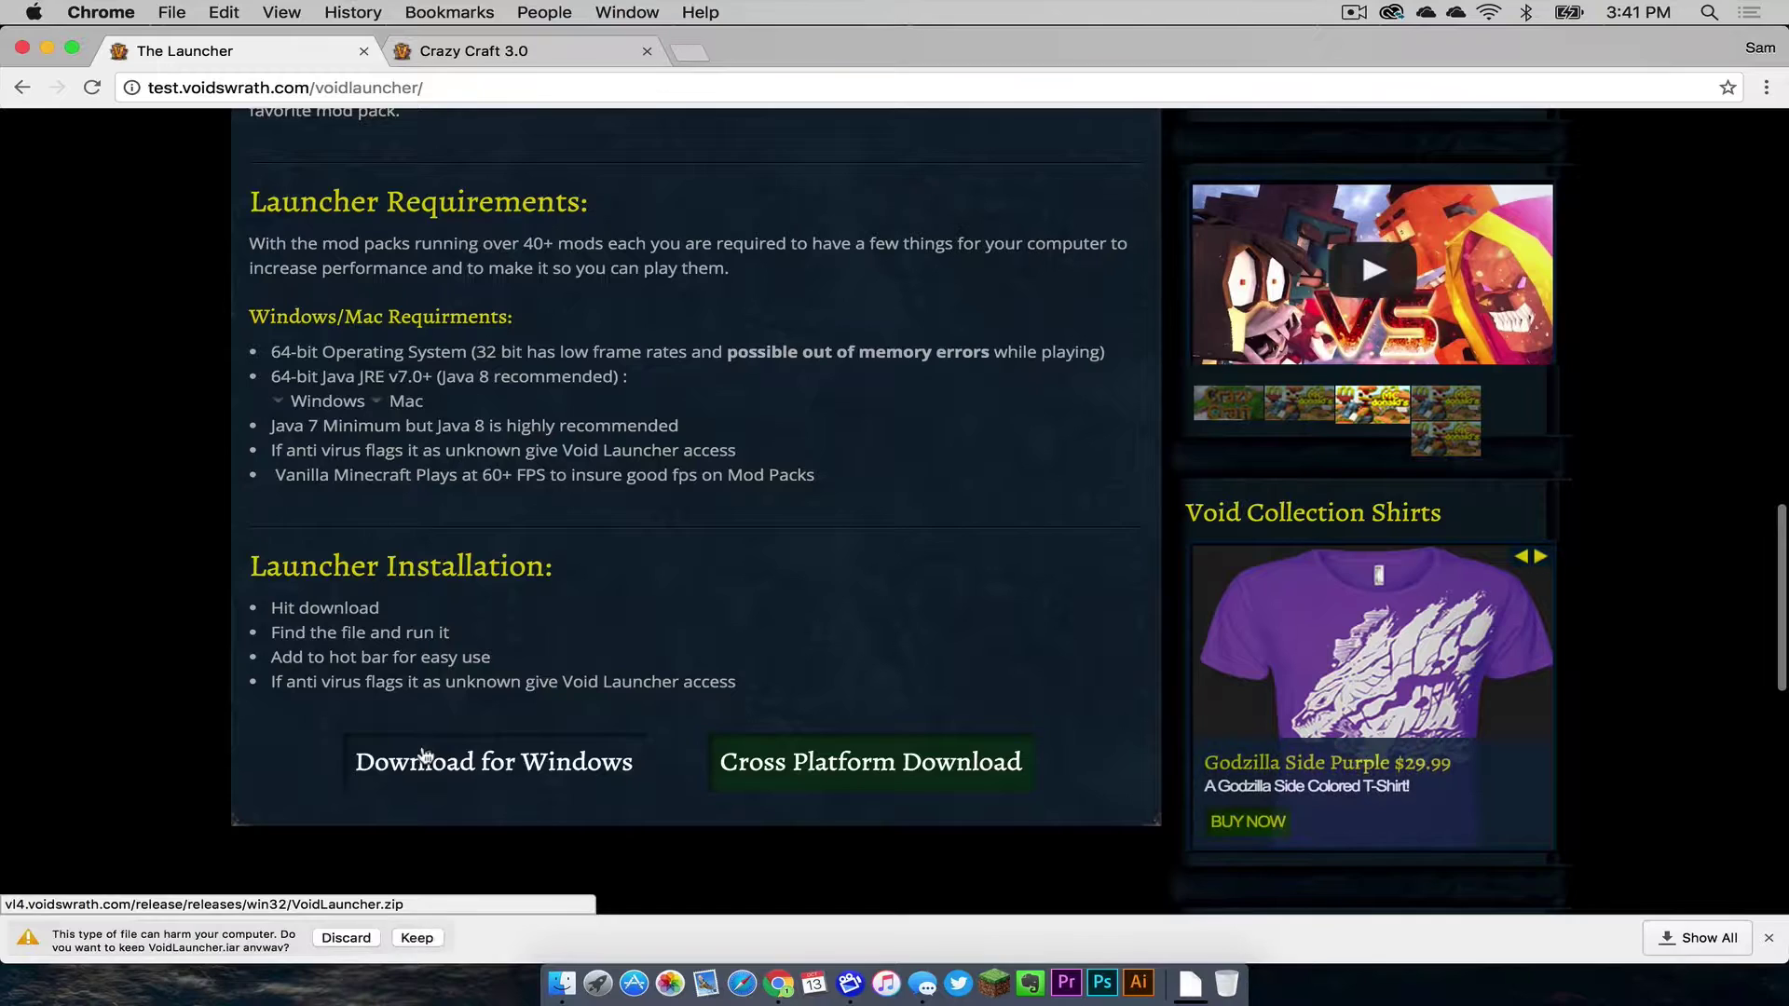
click(412, 941)
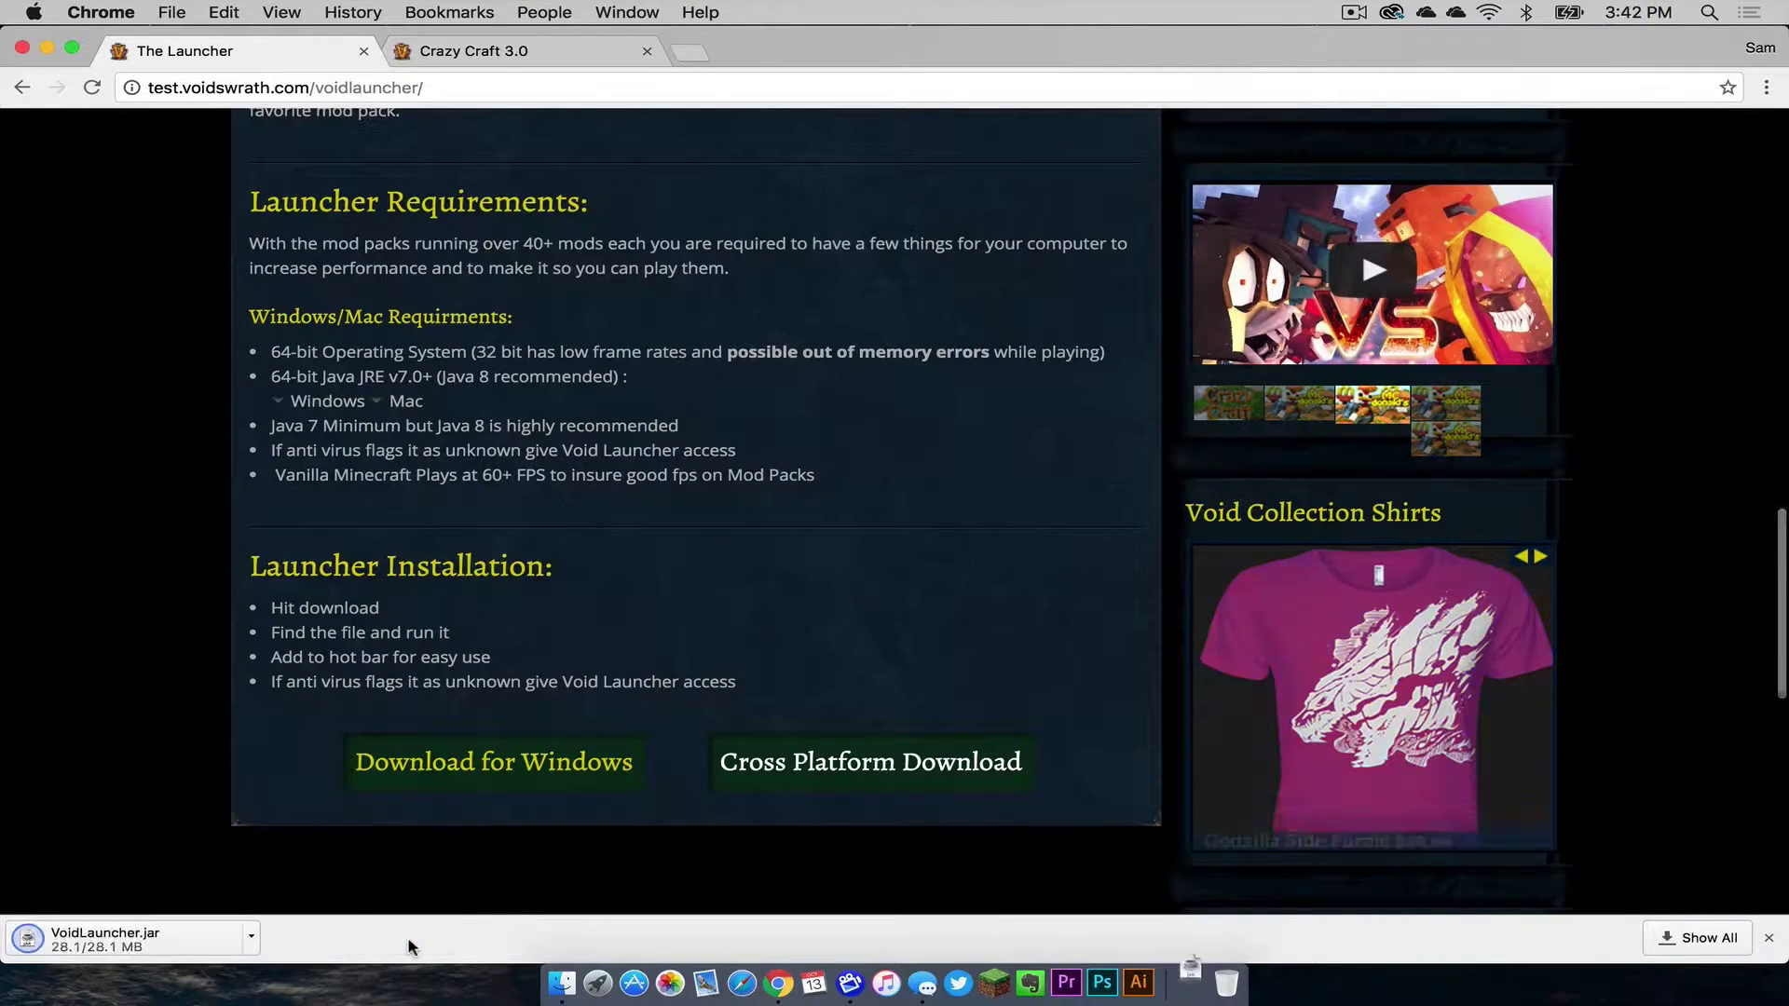
click(1769, 939)
- Close Chrome and move the downloaded VoidLauncher.jar onto the desktop
click(21, 48)
click(470, 216)
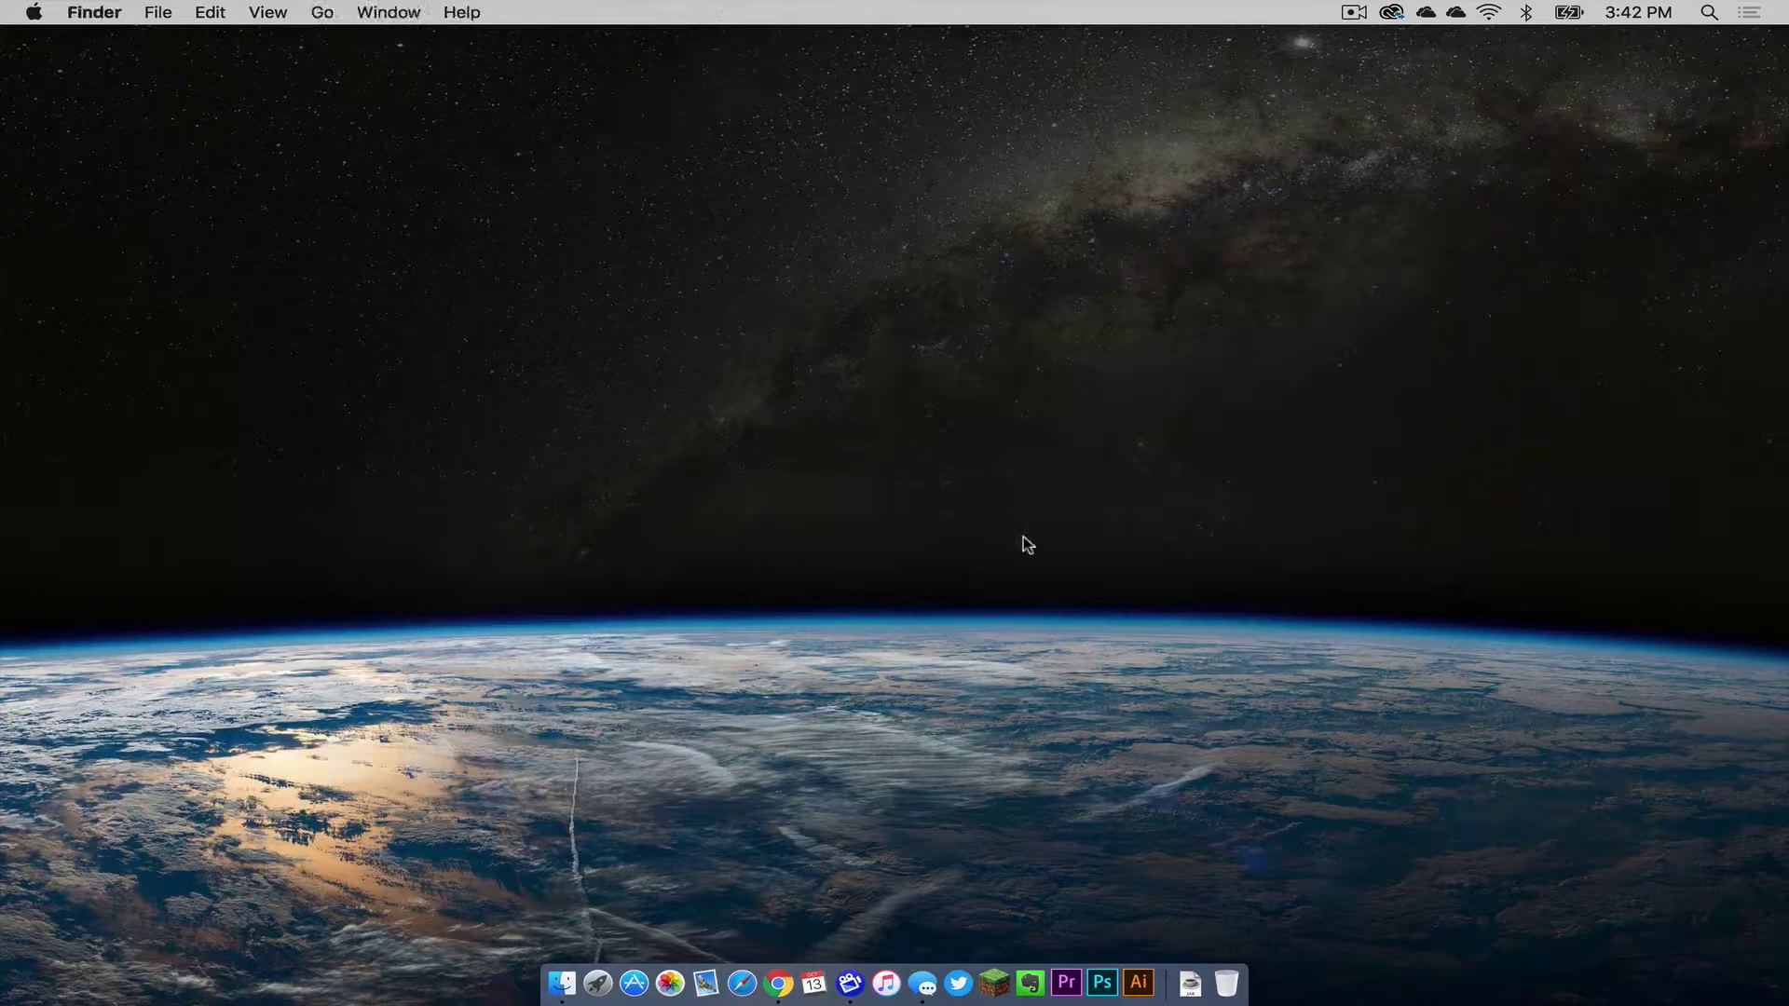
click(1188, 986)
drag(1205, 867, 1612, 259)
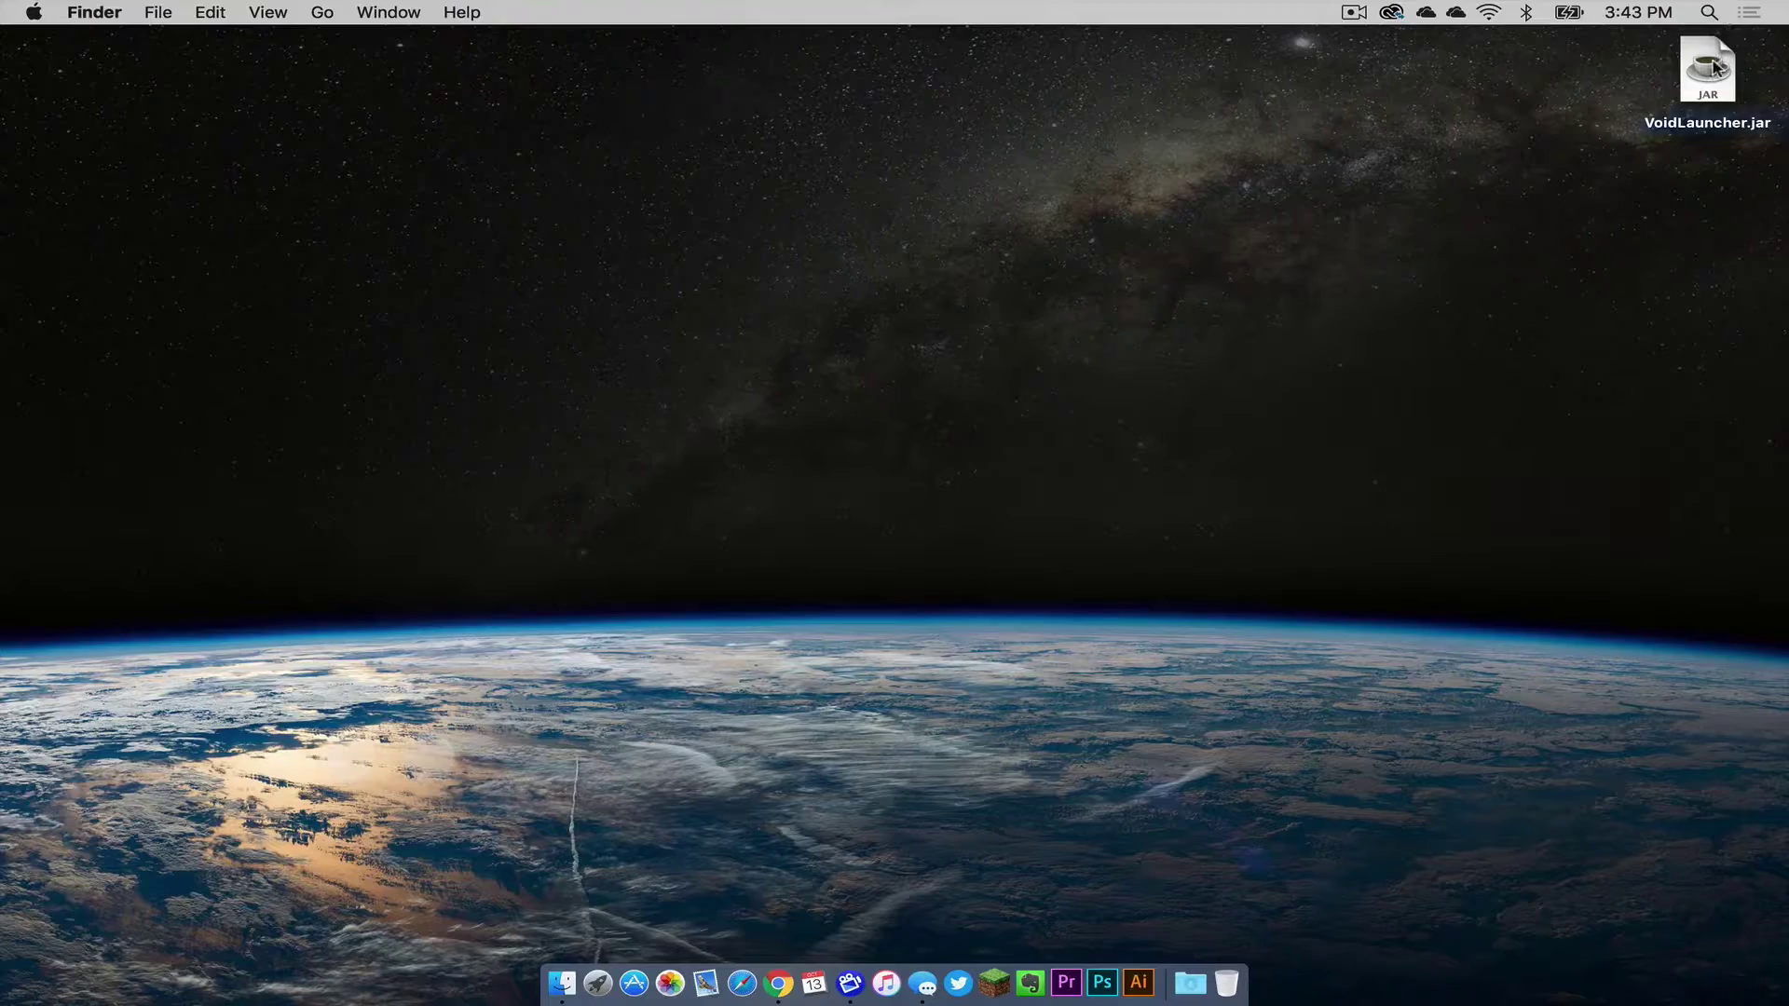
- Launch VoidLauncher.jar, accept the launcher update, then quit the Java launcher from the Dock
double_click(1714, 65)
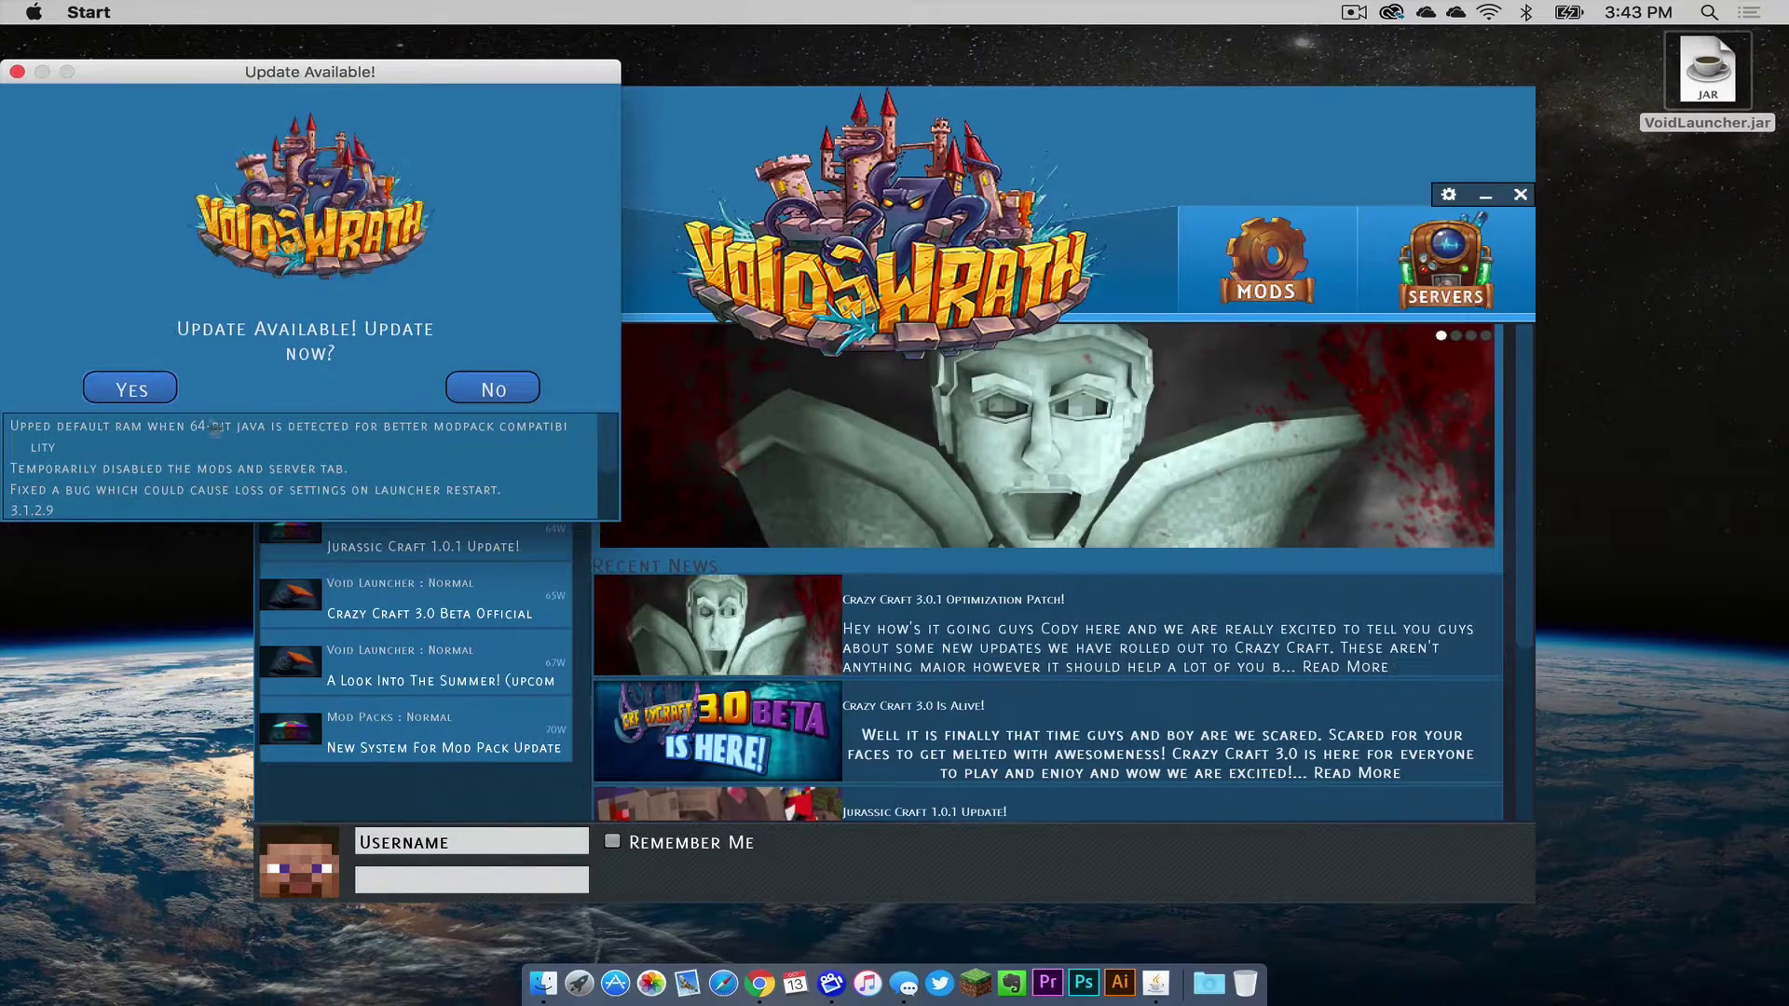
click(133, 390)
click(445, 473)
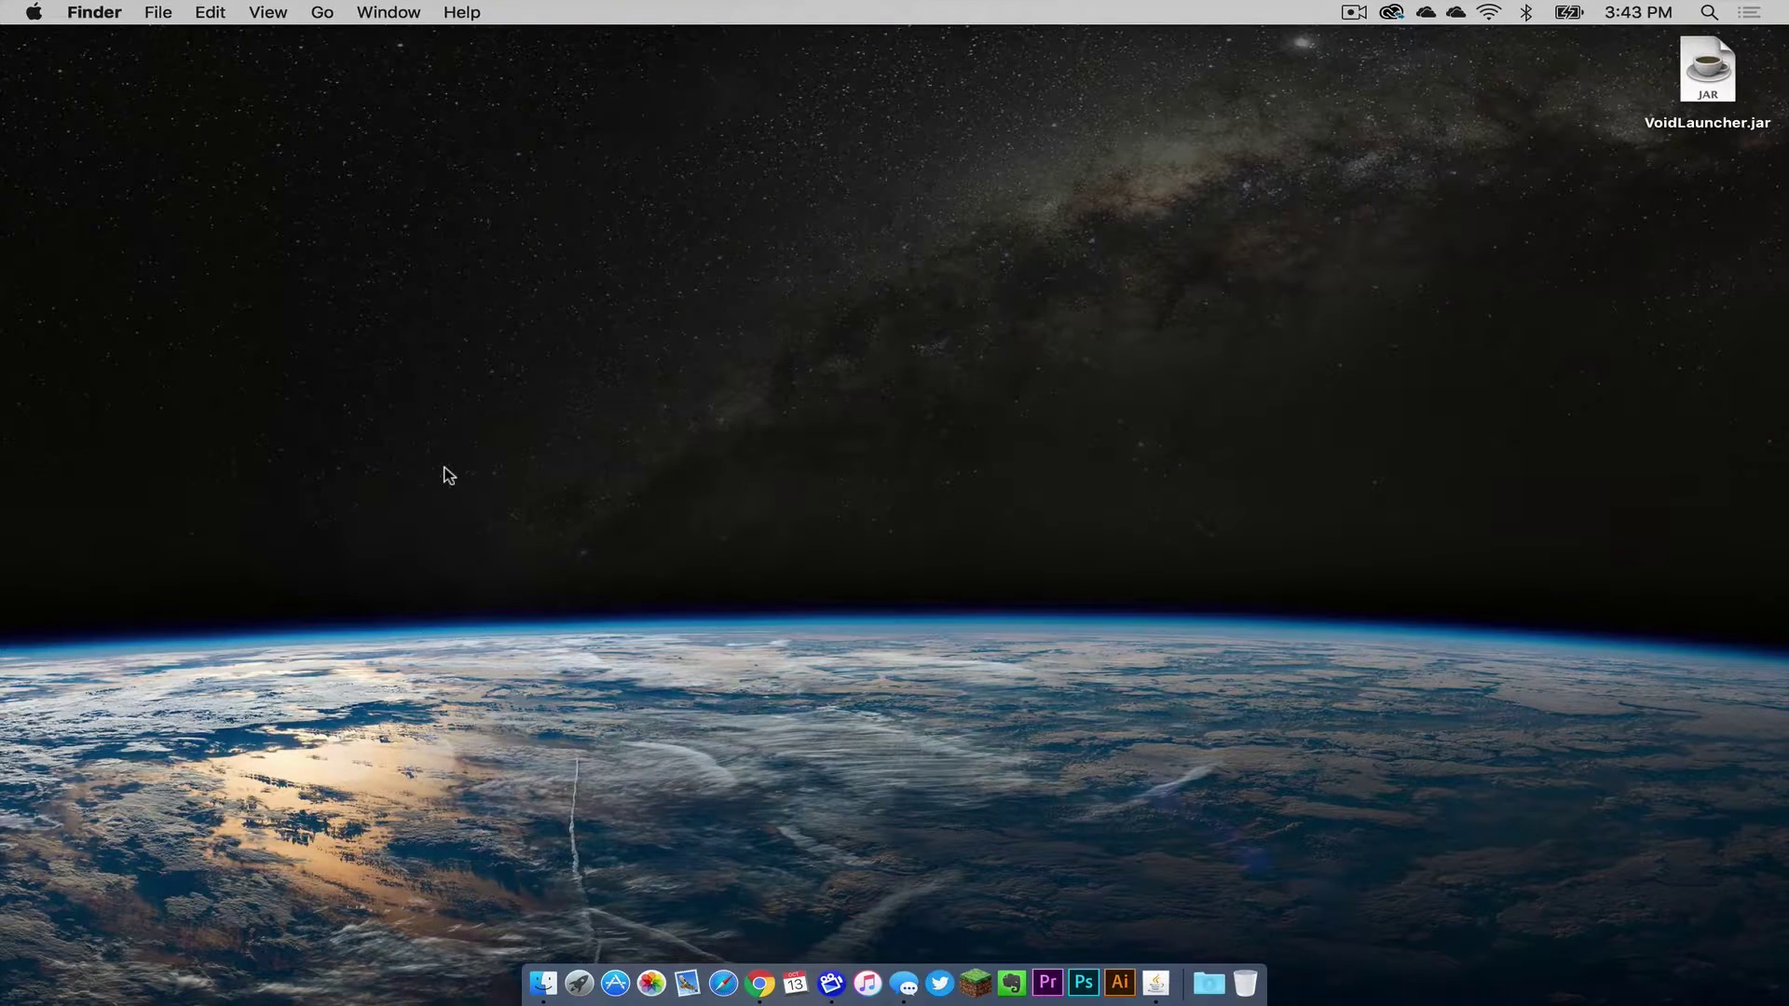
right_click(1156, 969)
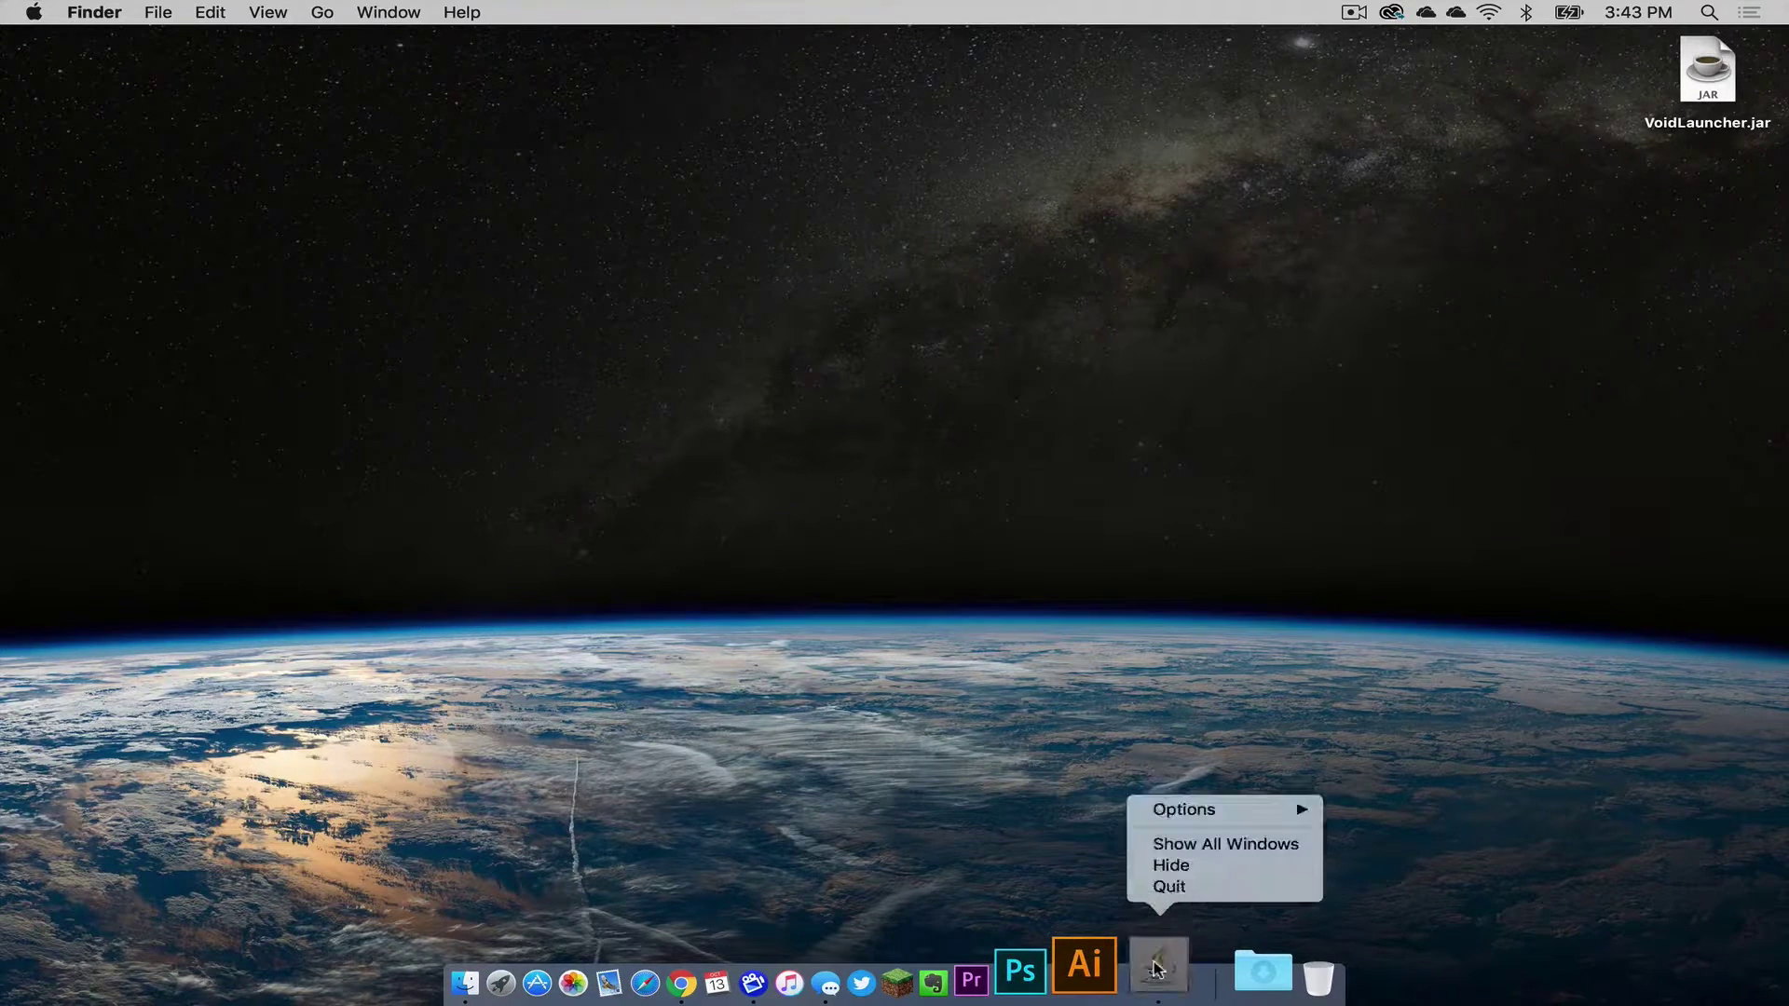
click(1160, 888)
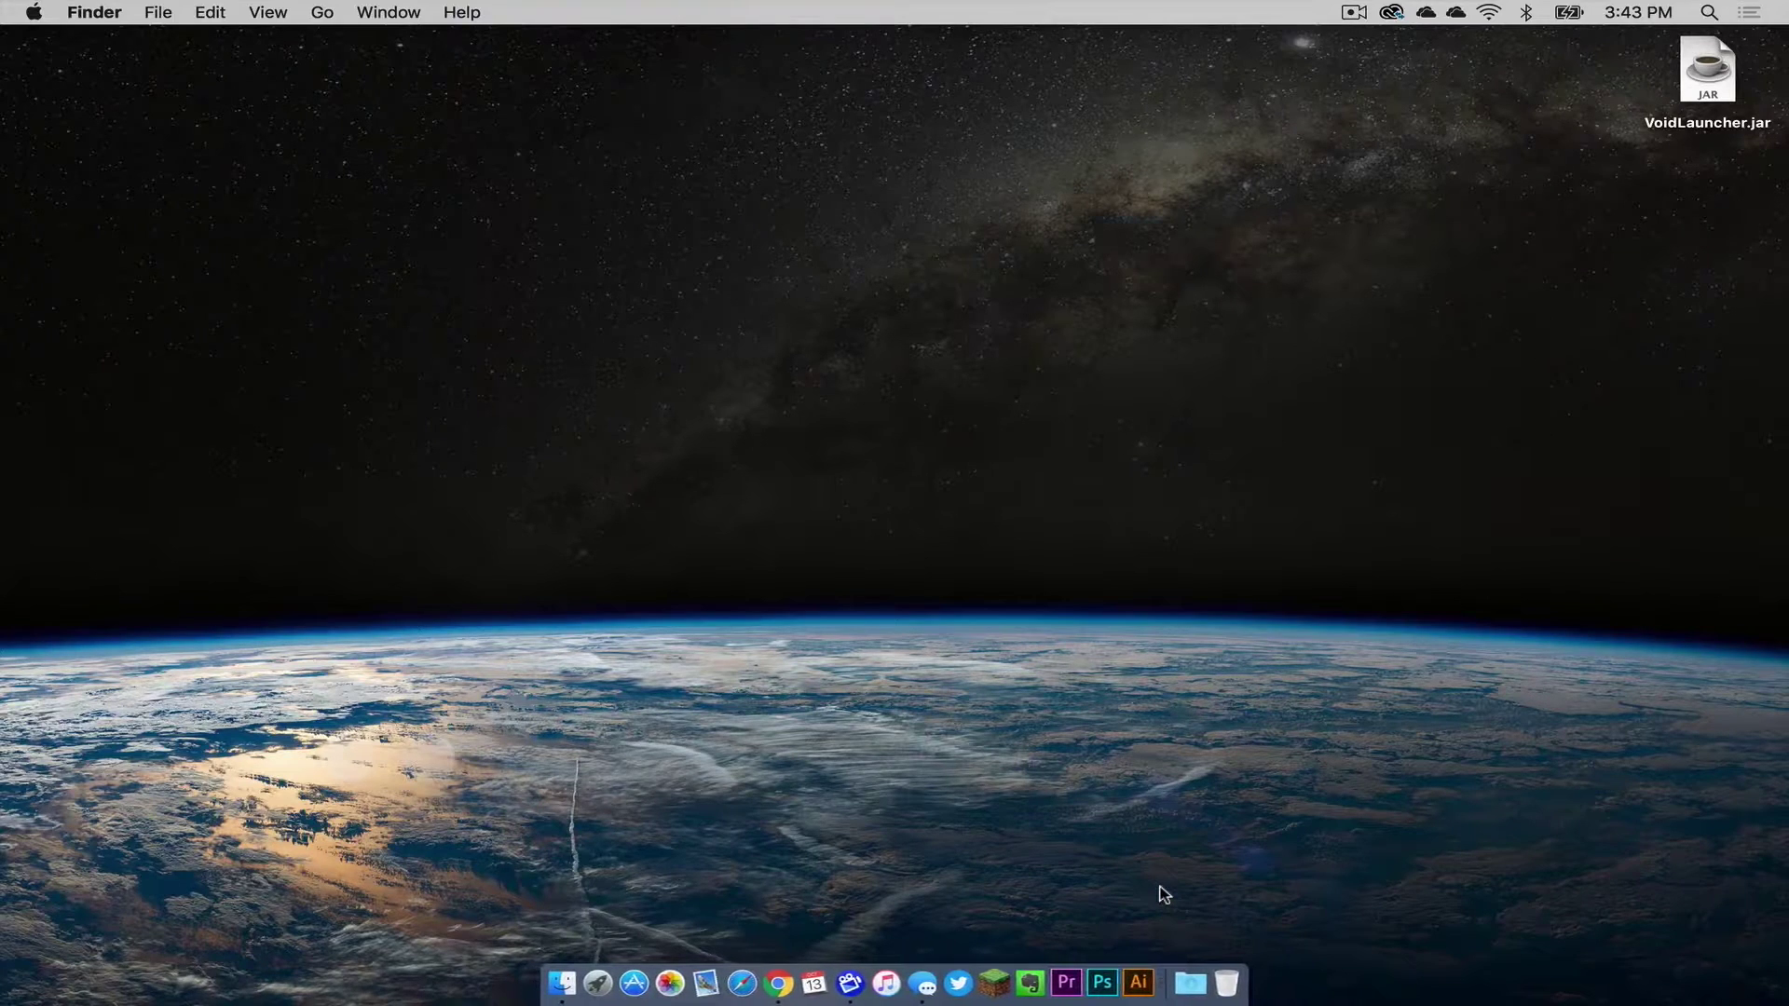
- Go to Library > Application Support > VoidLauncher in Finder and run Updater.jar
click(560, 969)
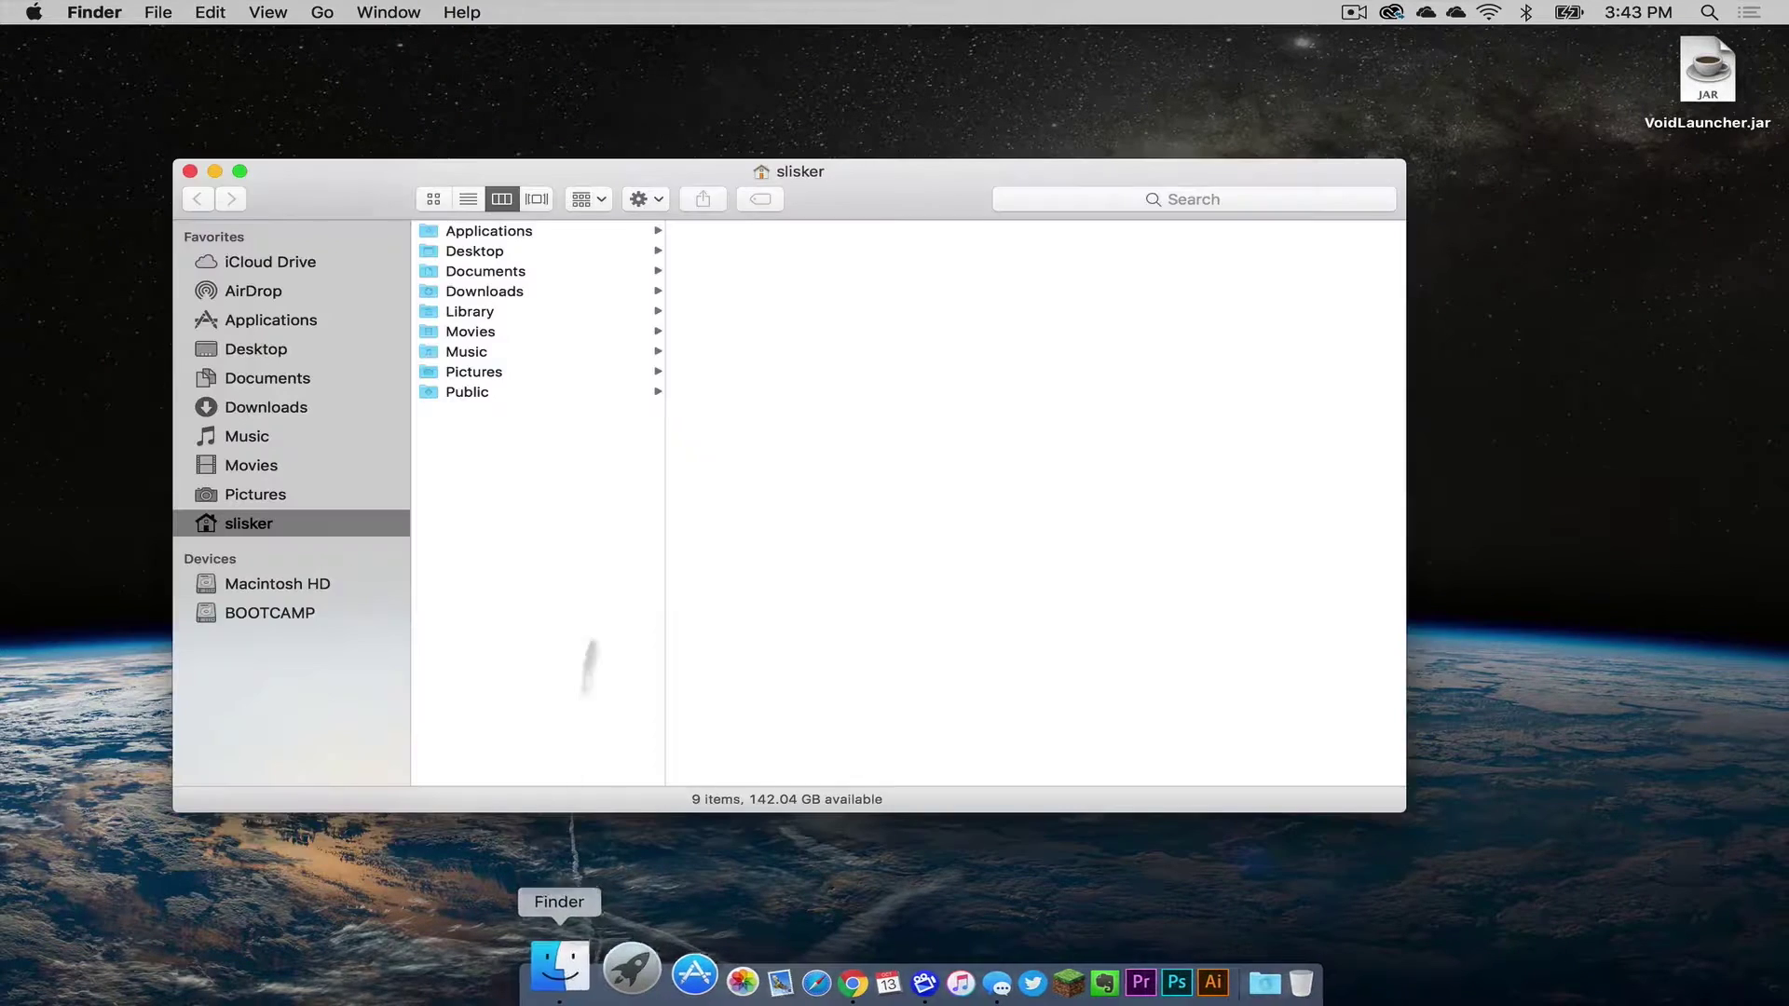
click(472, 319)
scroll(894, 484, down, 3)
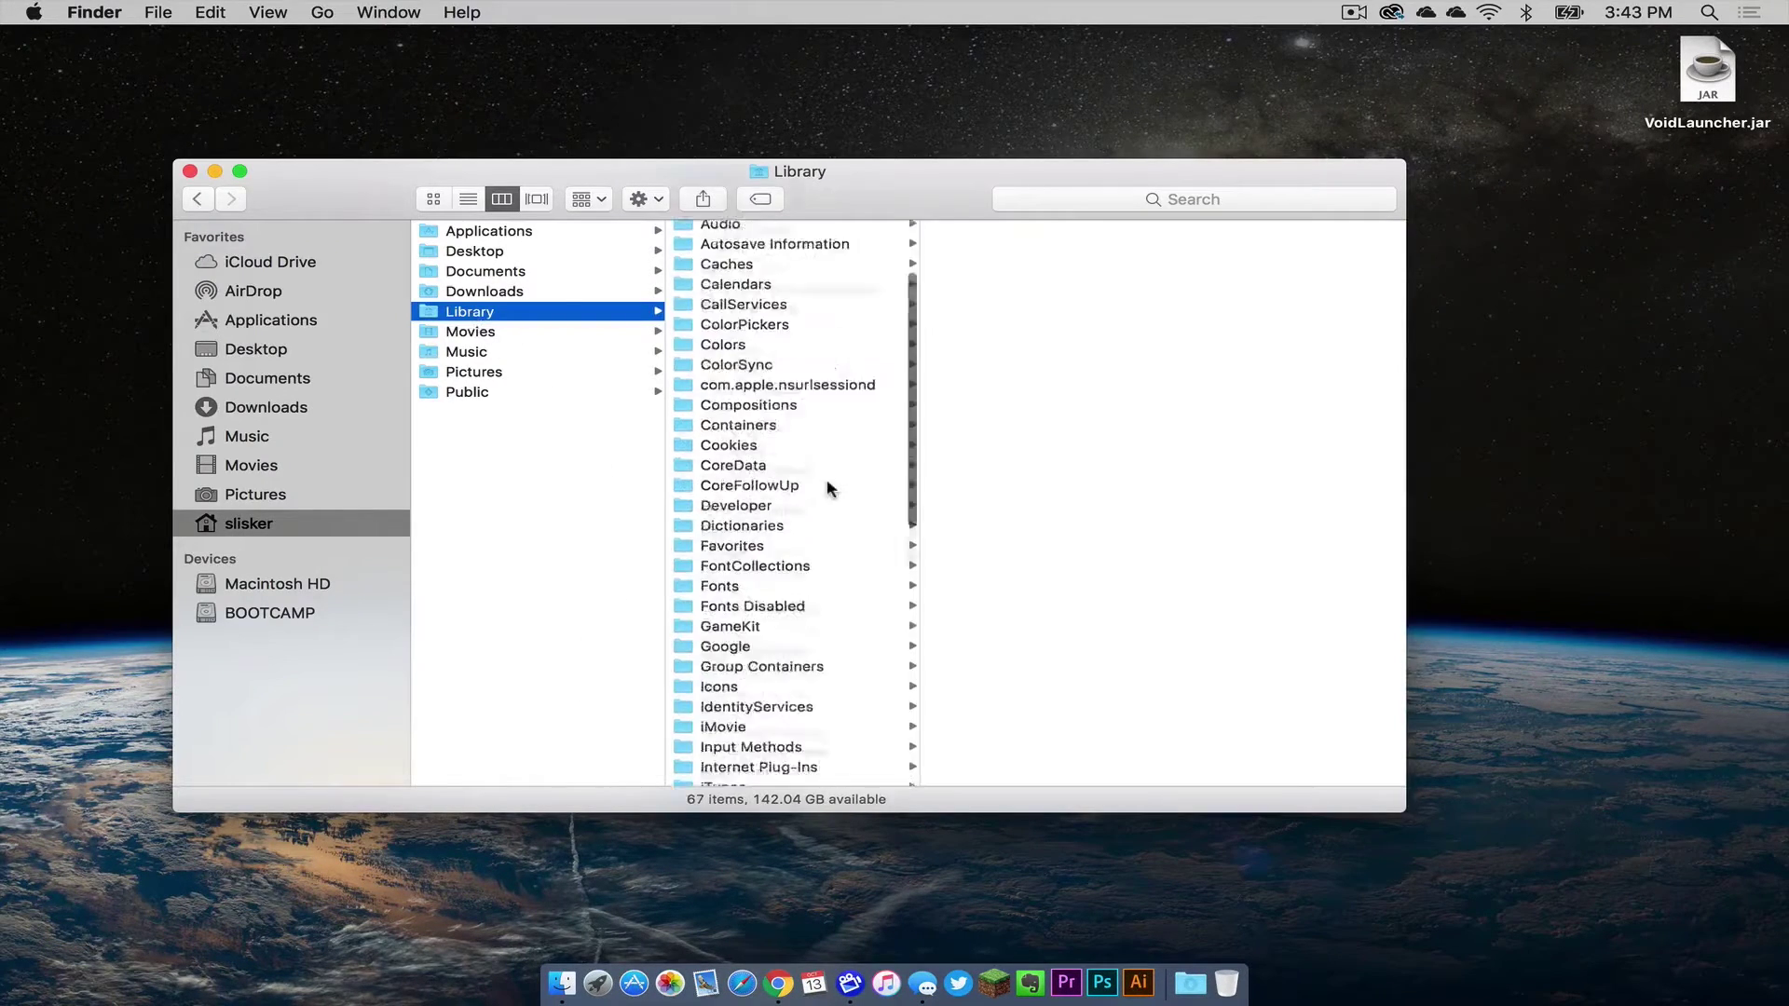
scroll(820, 373, up, 3)
click(762, 291)
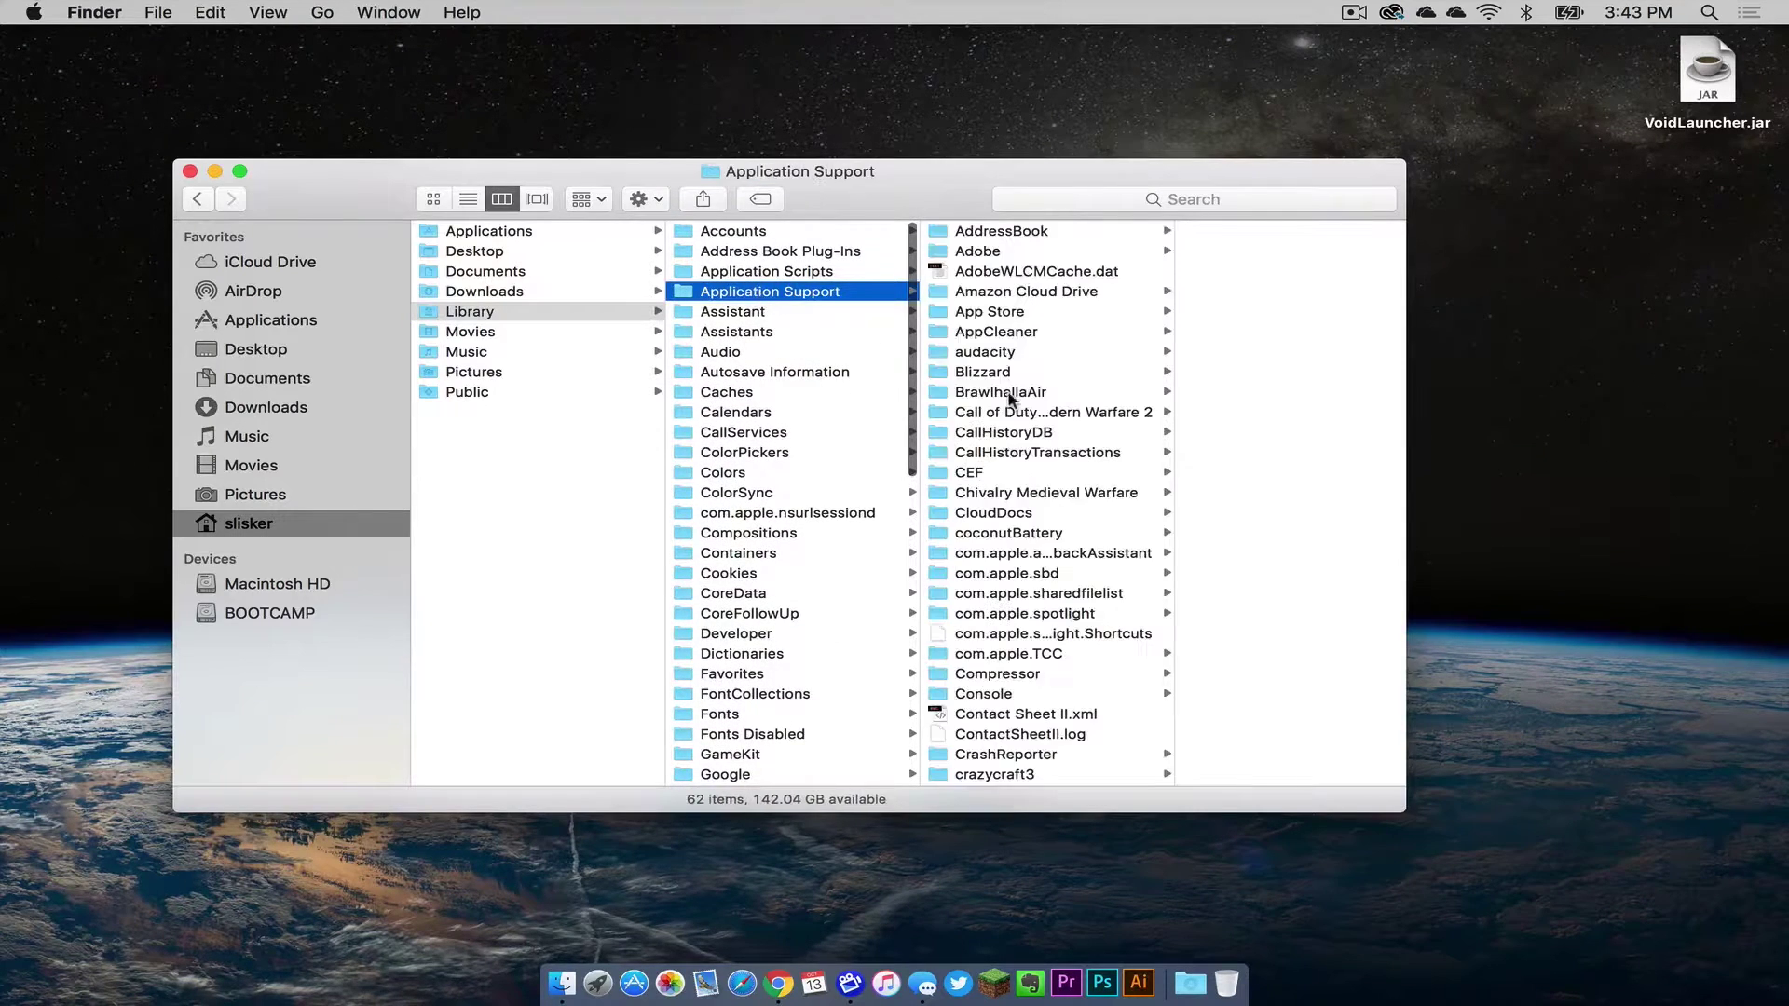
scroll(1011, 399, down, 5)
scroll(1011, 399, down, 3)
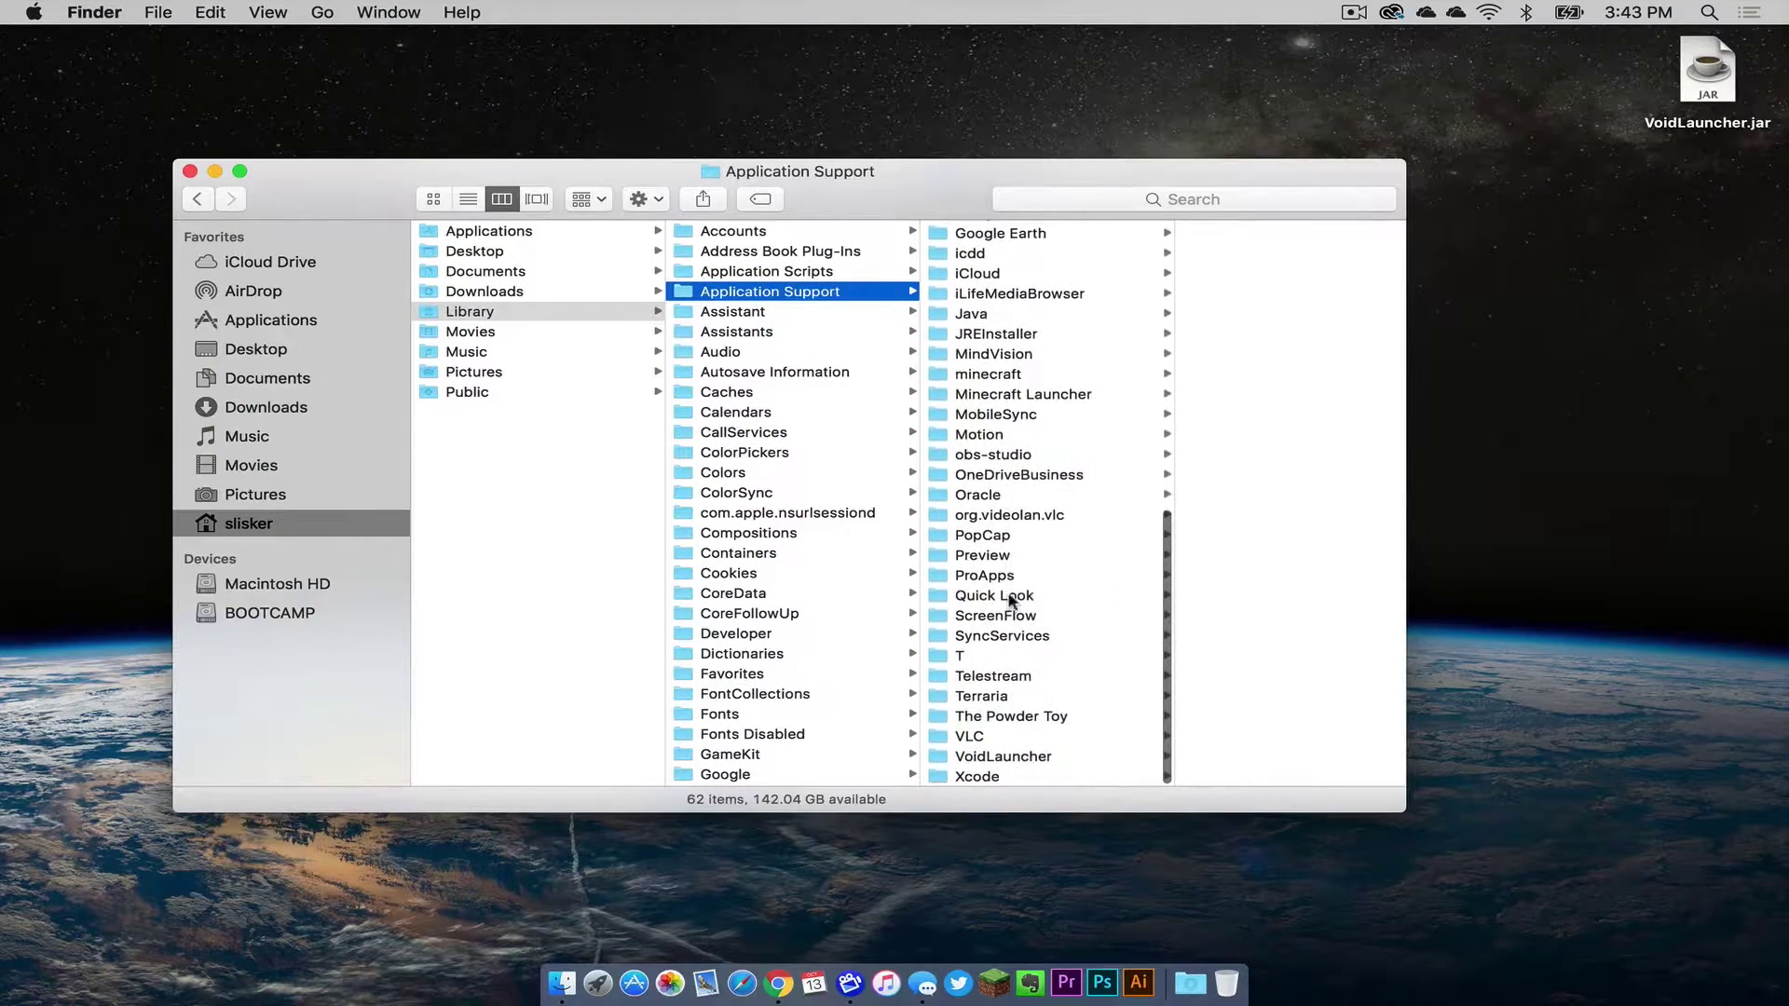
click(964, 760)
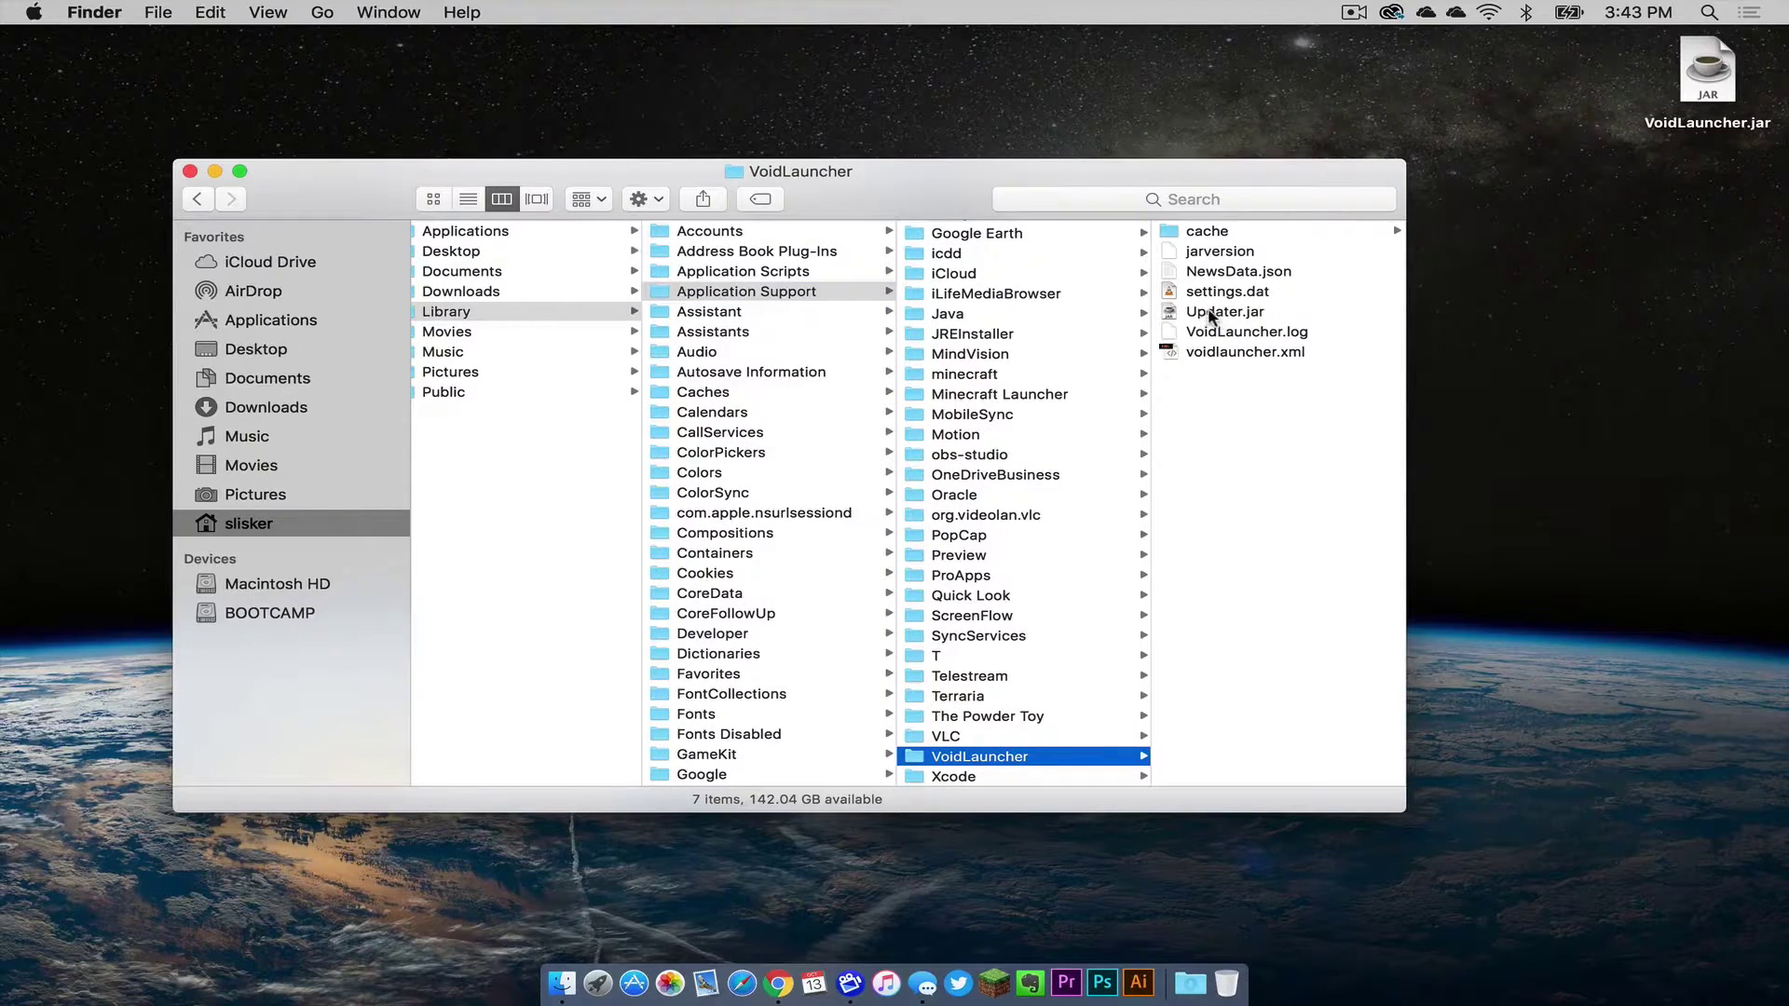
click(1213, 313)
double_click(1092, 313)
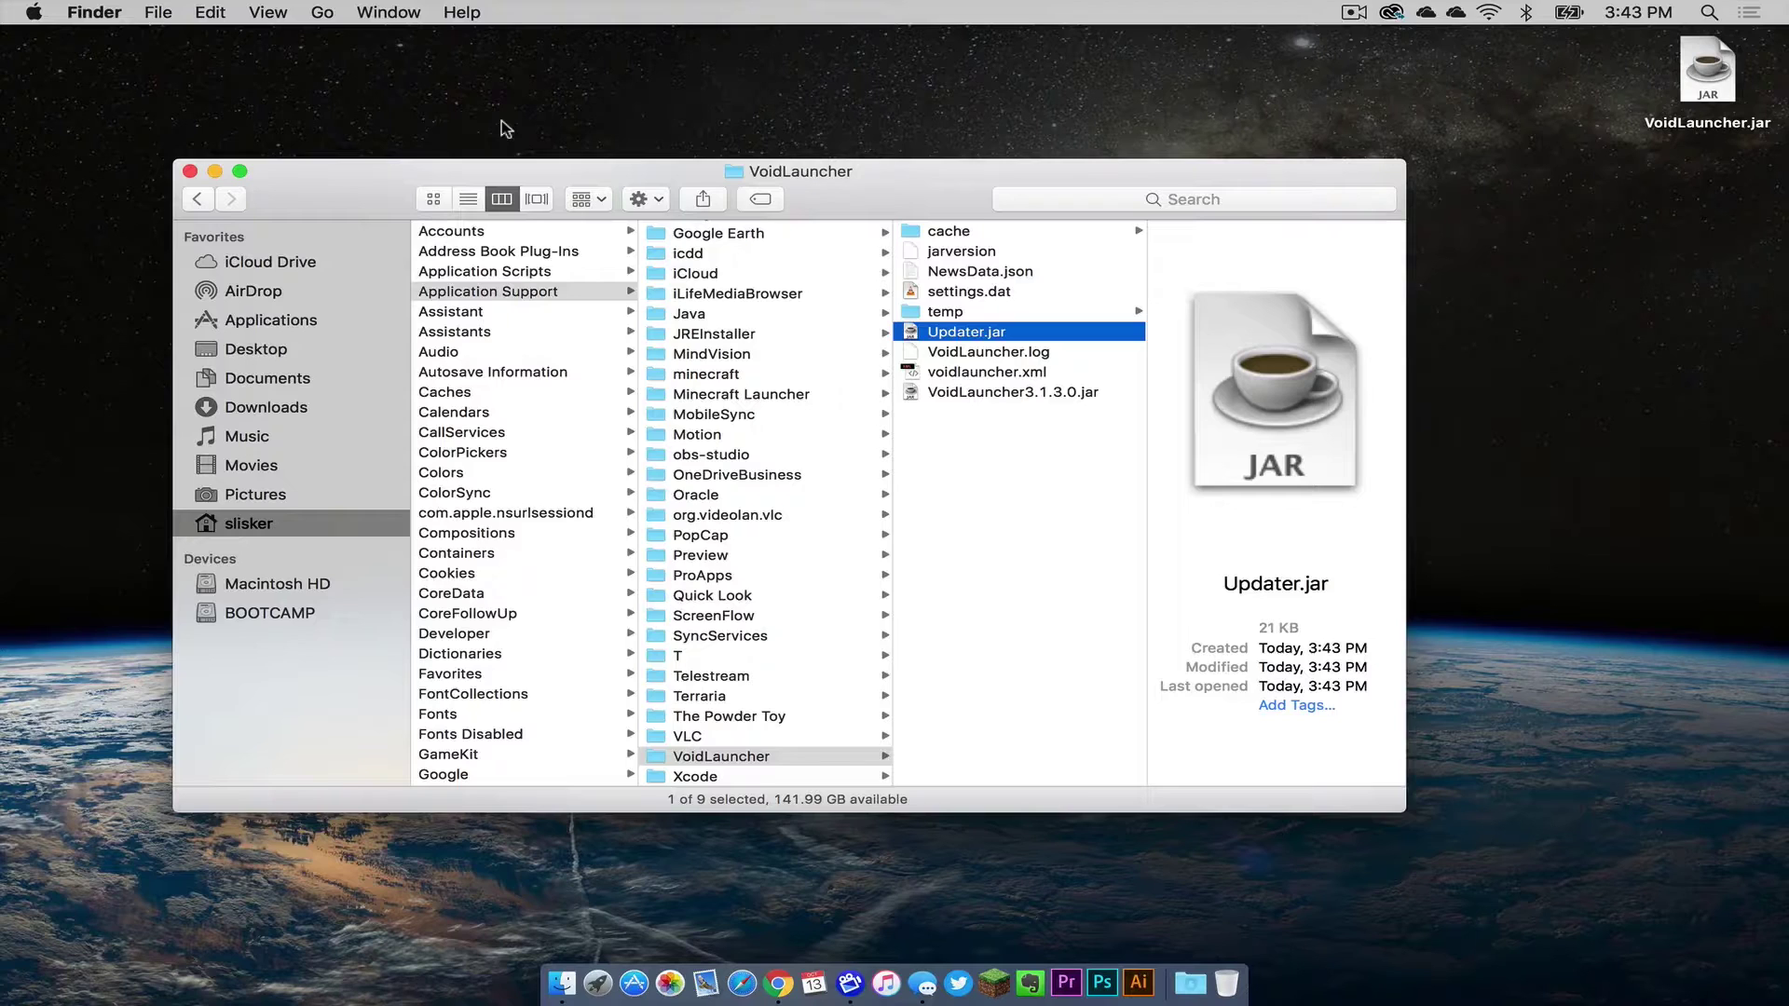
- Close Finder, launch VoidLauncher.jar from the desktop, and enter the account password
click(189, 172)
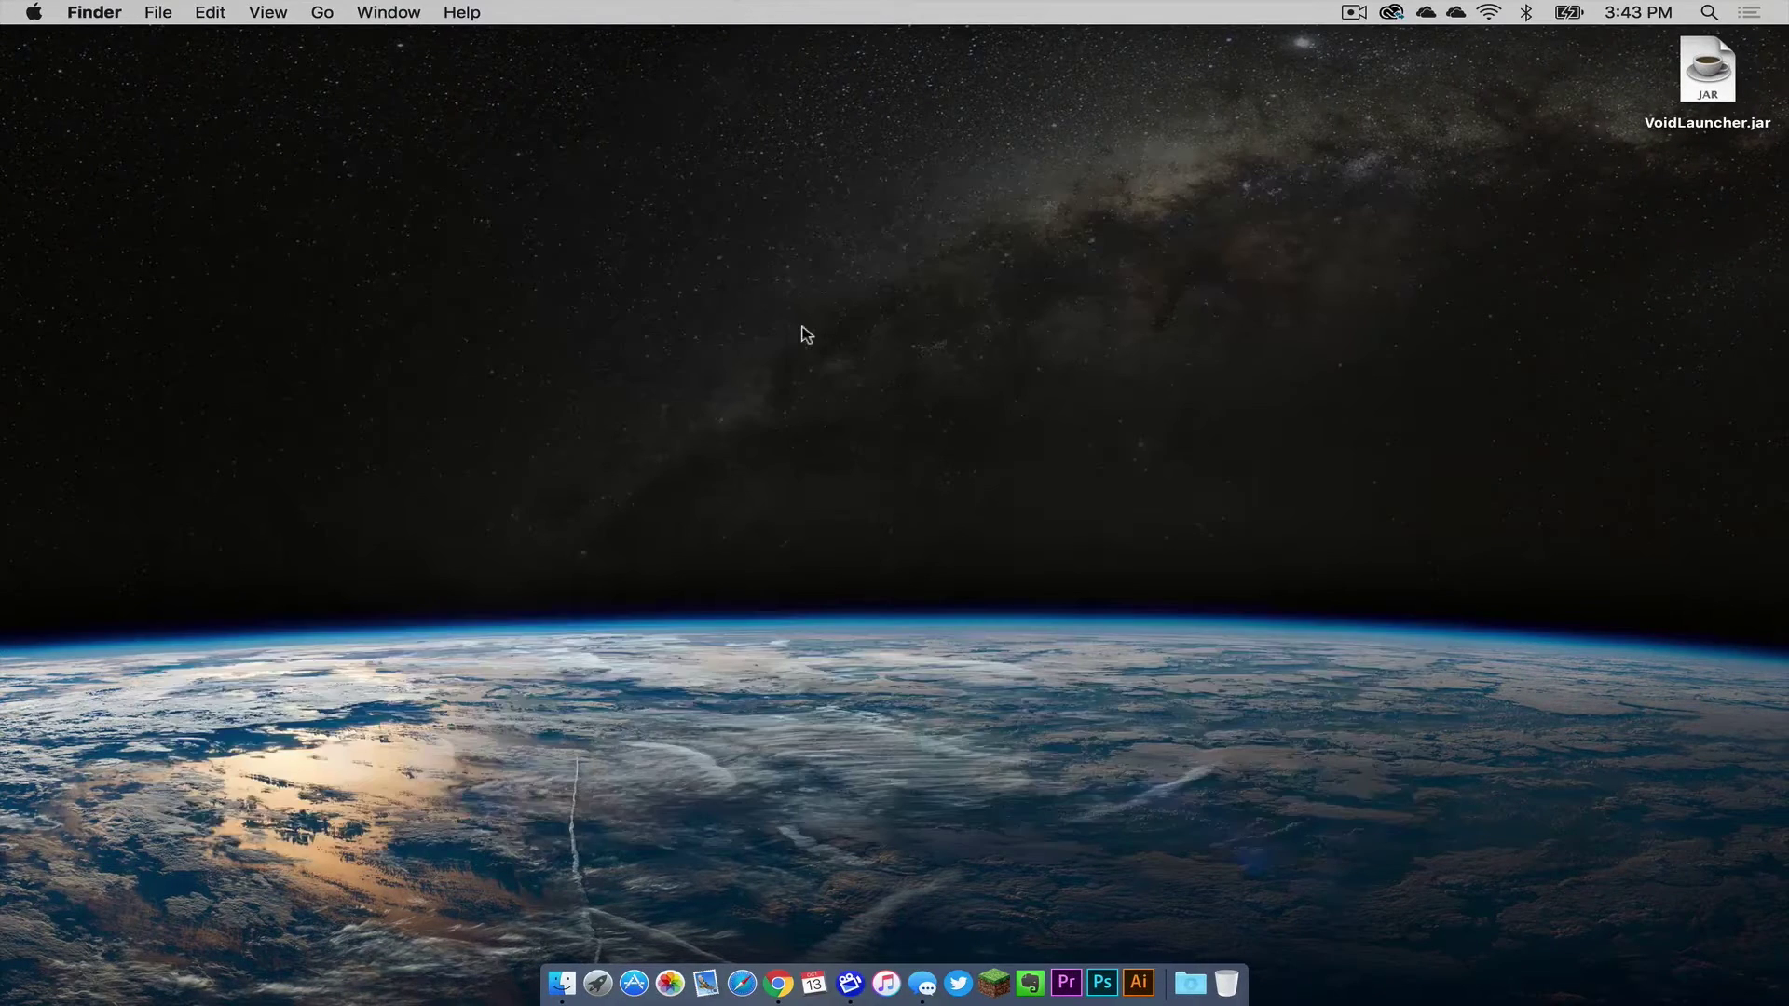
click(1702, 84)
double_click(1702, 84)
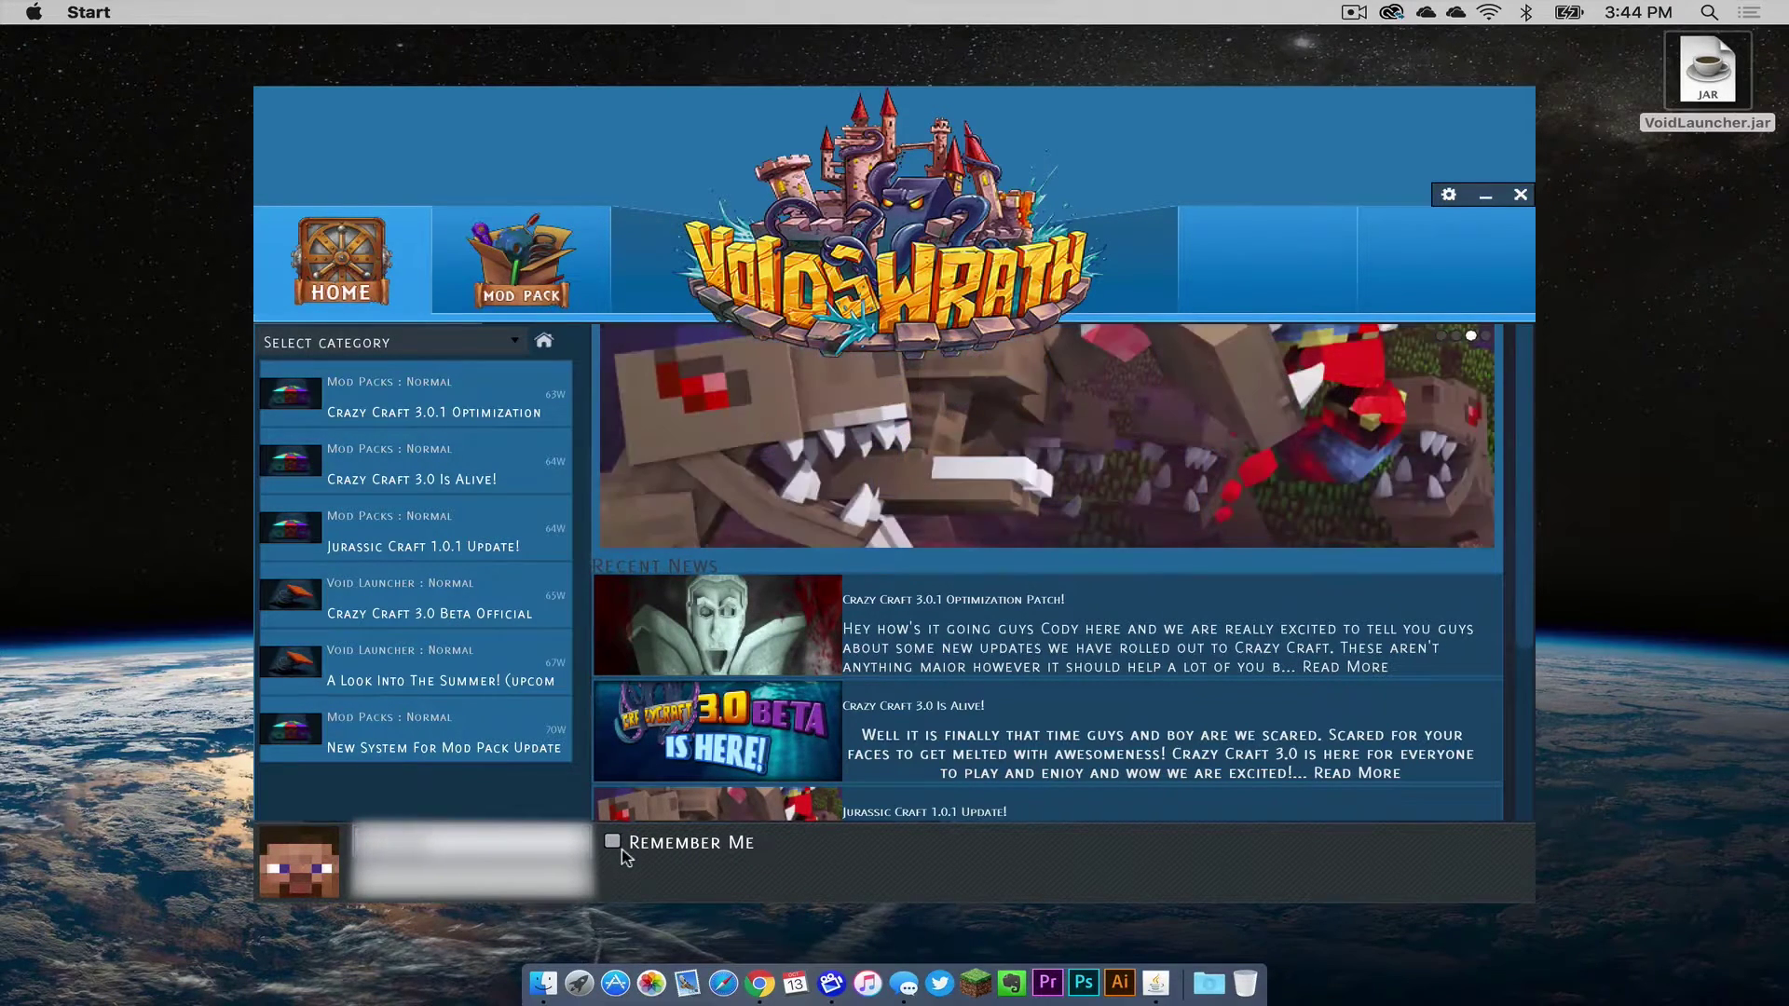
text(password)
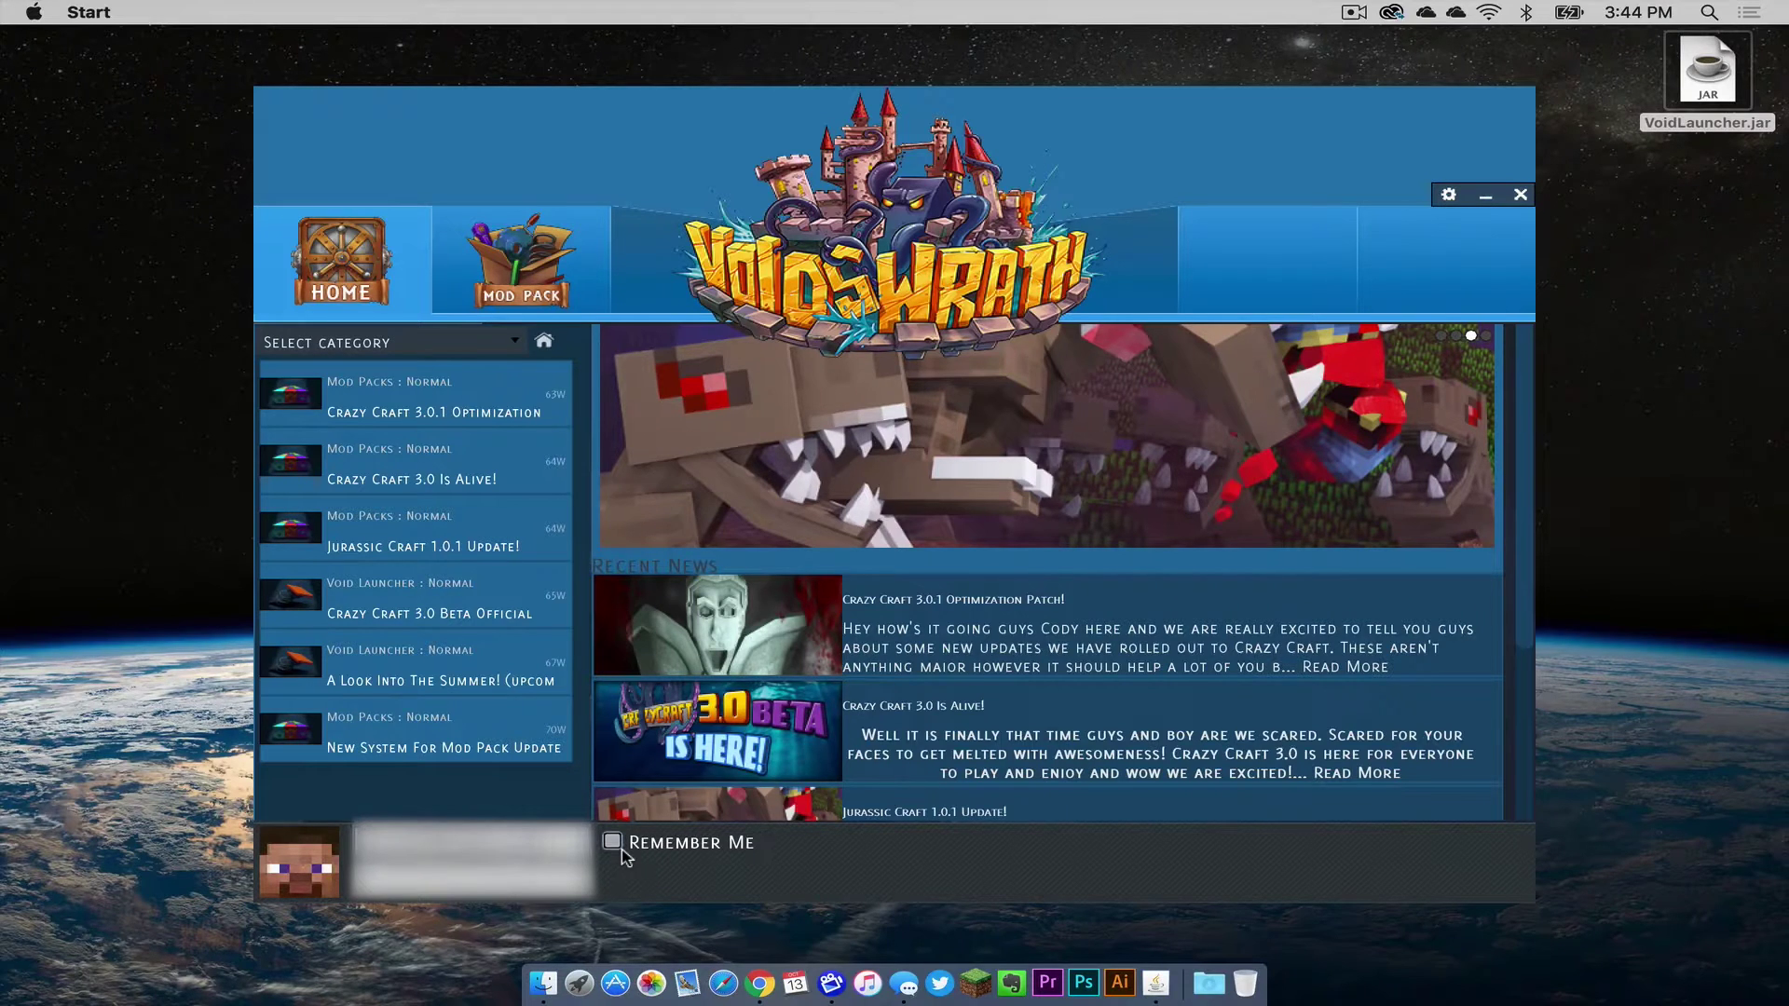
text(word)
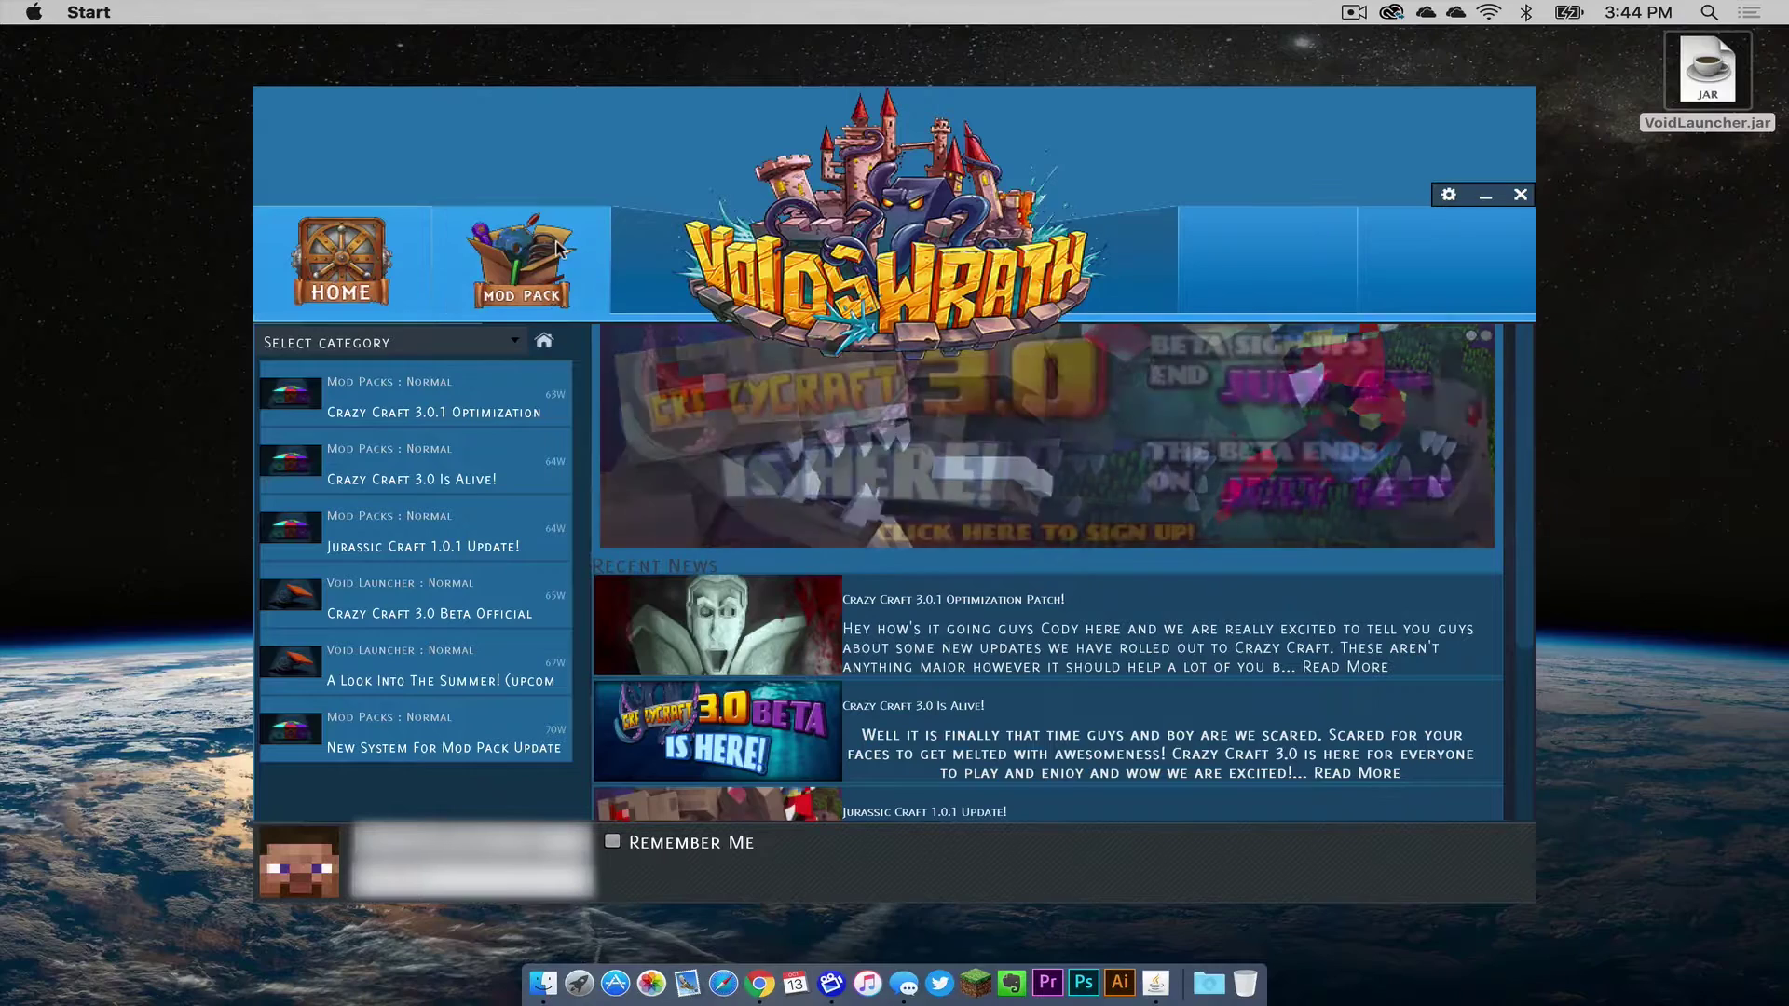
- Select the CrazyCraft 3 modpack, acknowledge the update message, and press PLAY to download and launch it
click(512, 273)
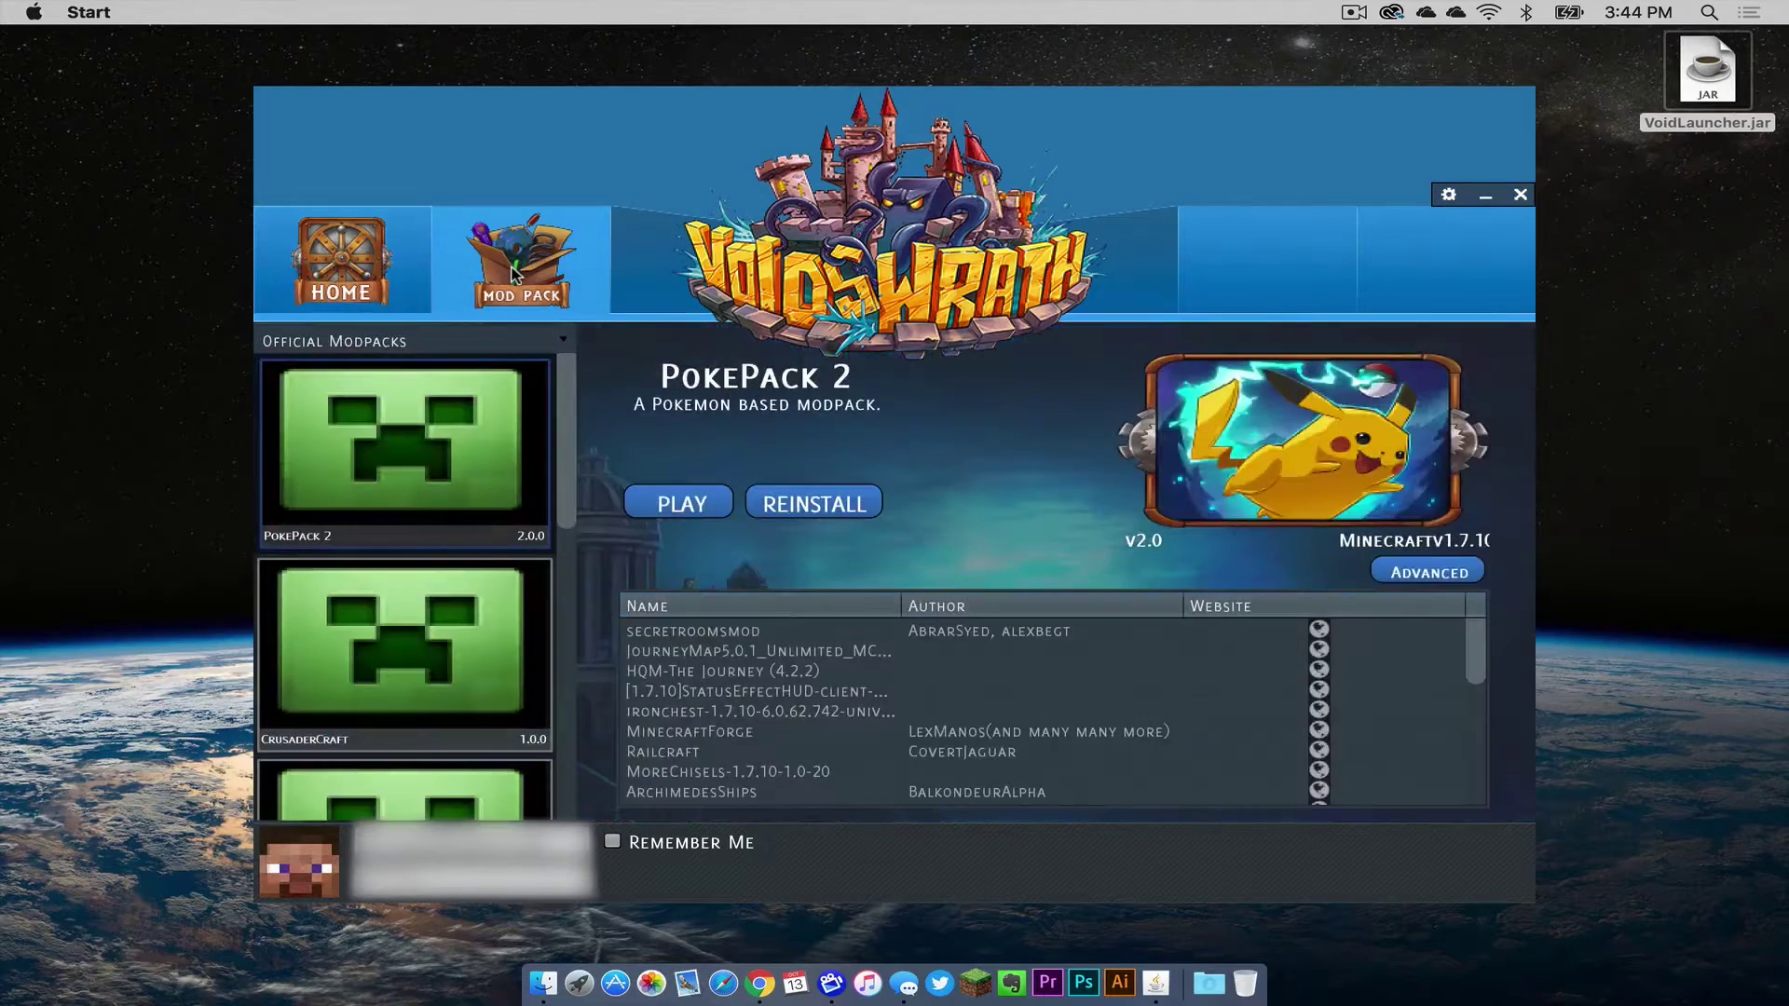
scroll(454, 520, down, 3)
scroll(454, 520, down, 5)
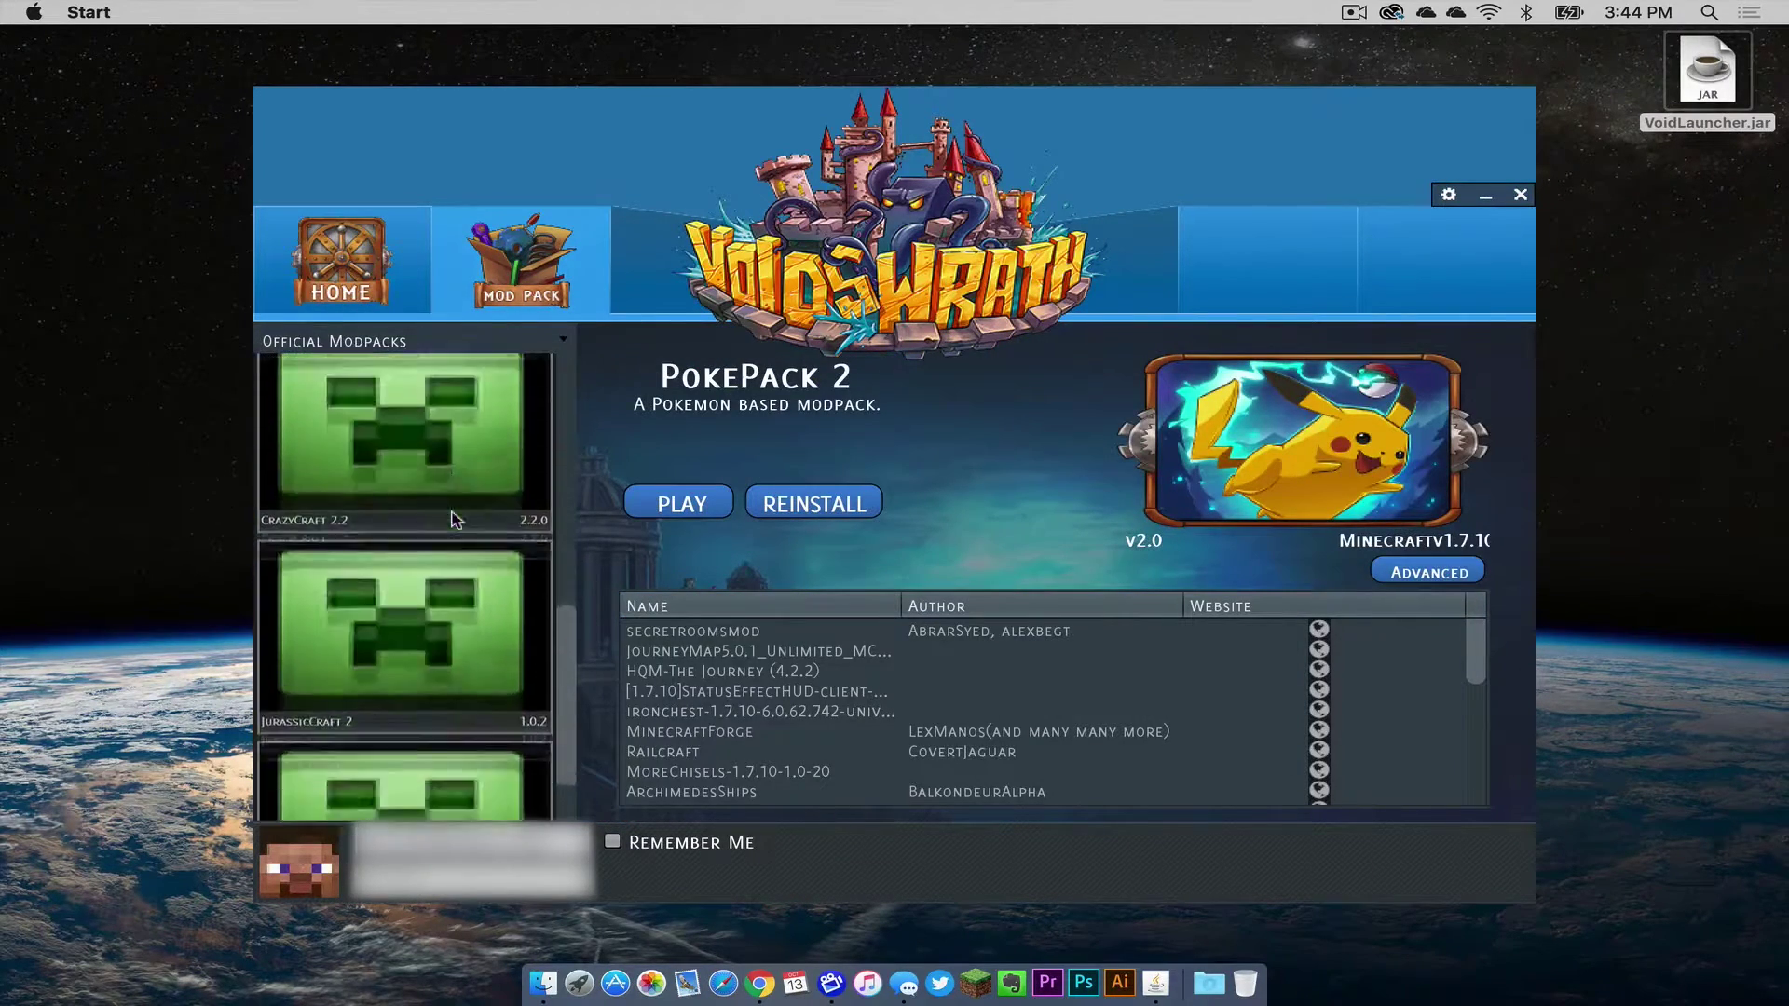
click(375, 743)
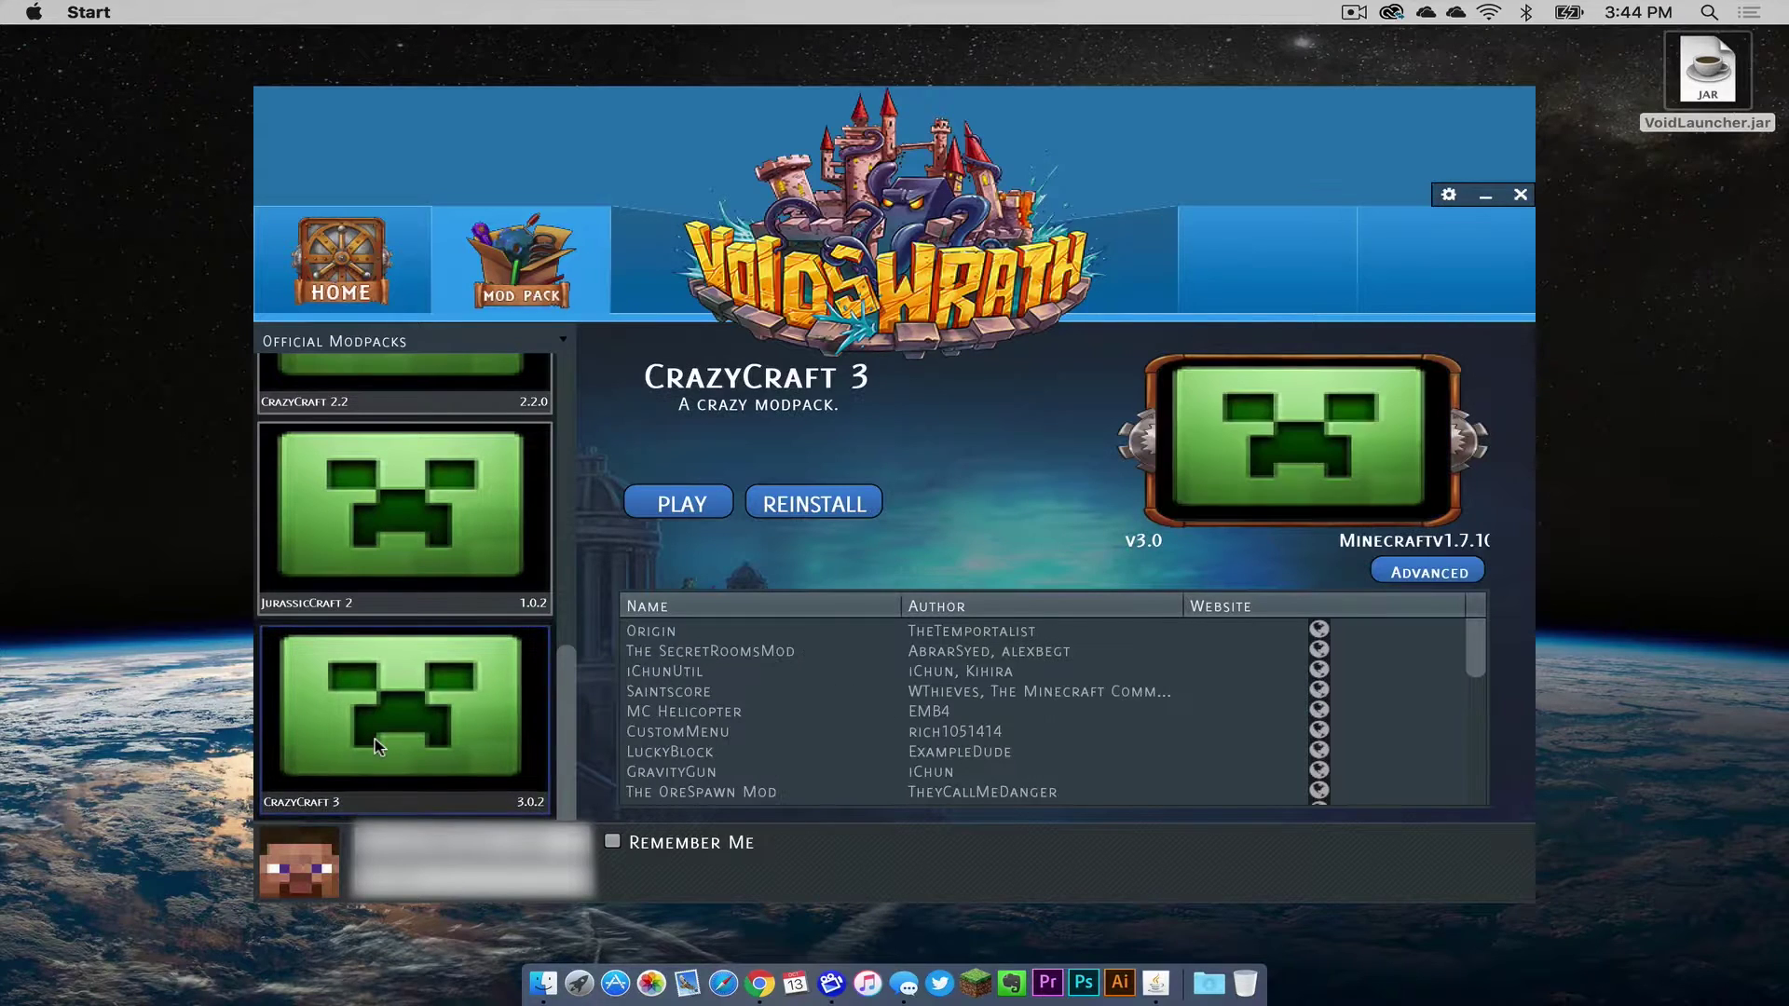
click(663, 509)
click(1121, 559)
click(673, 505)
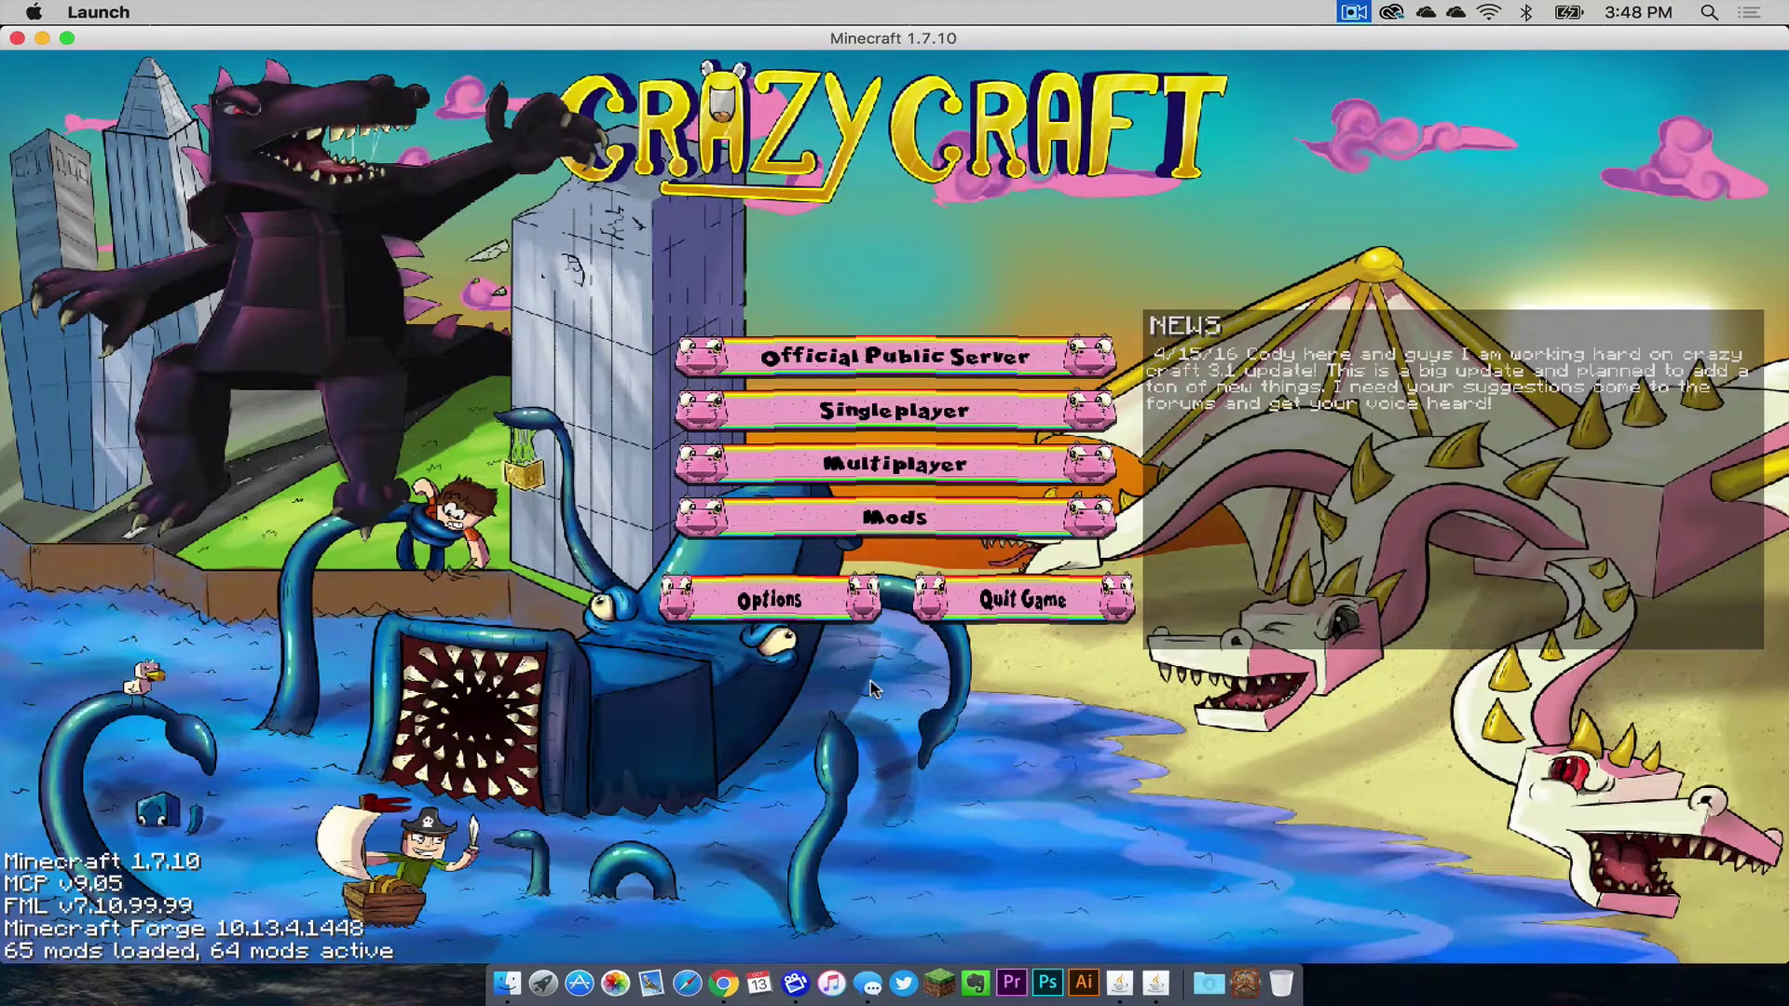
- Back out of the Realms screen to the main menu and pick the world named test
click(893, 520)
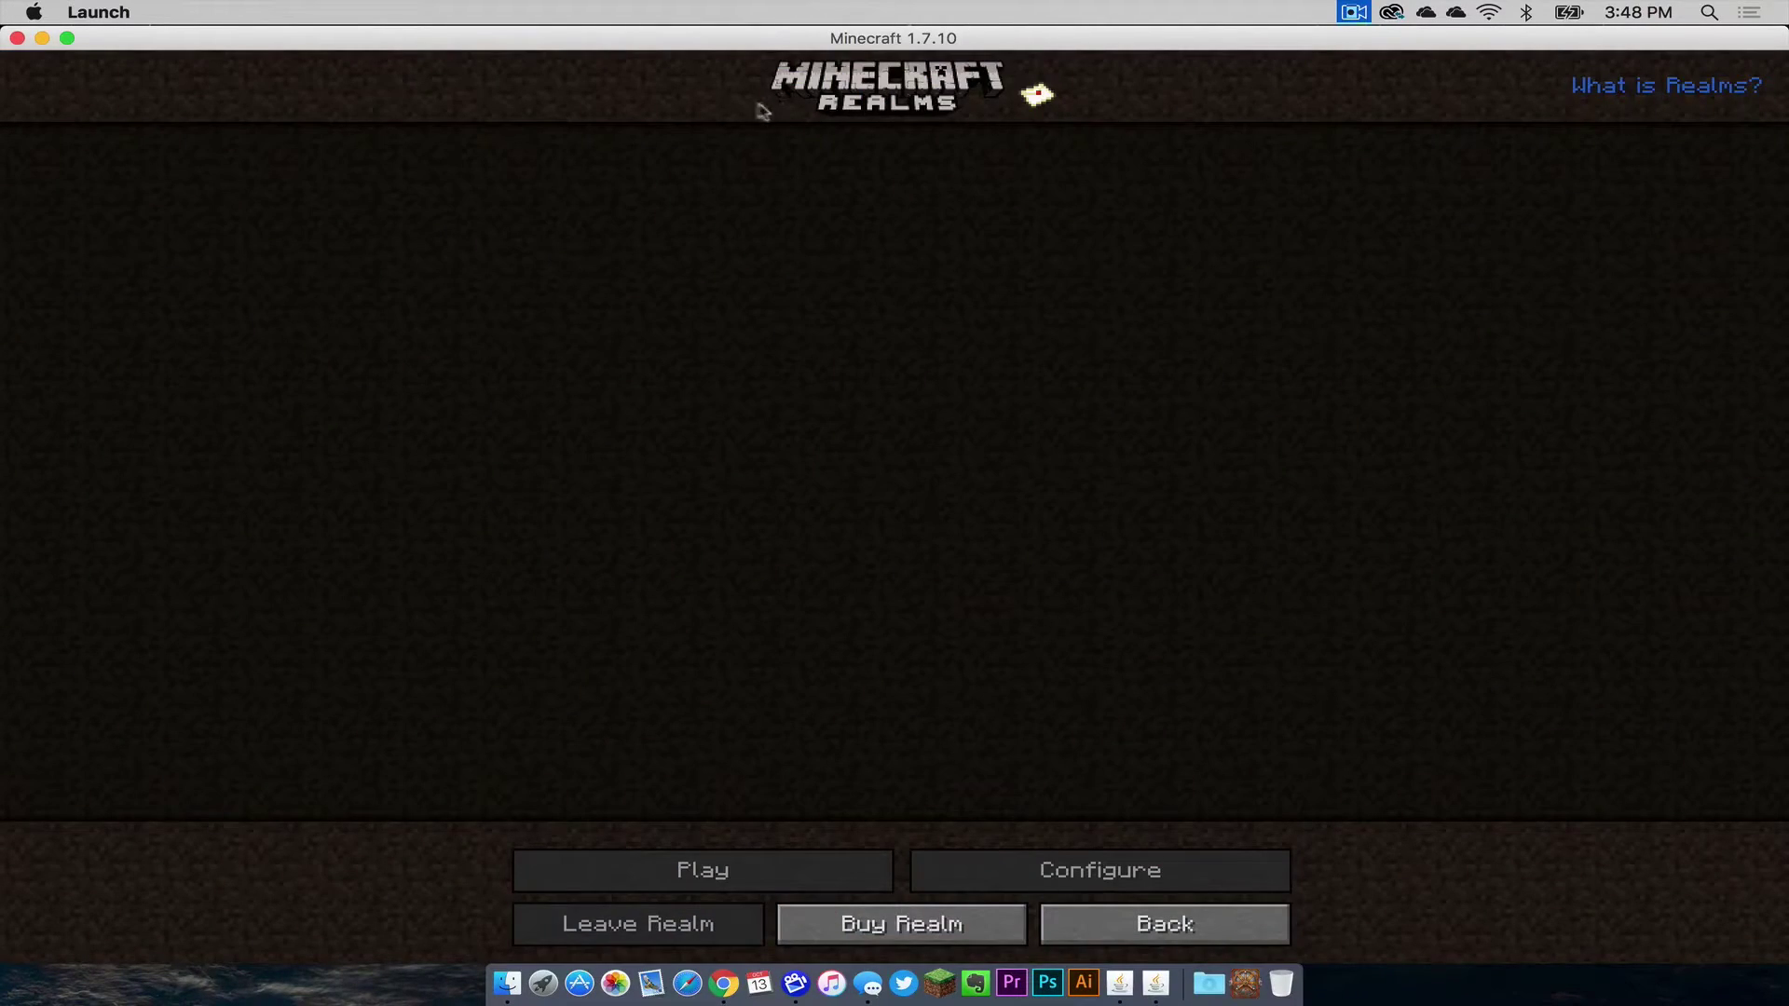
click(1121, 923)
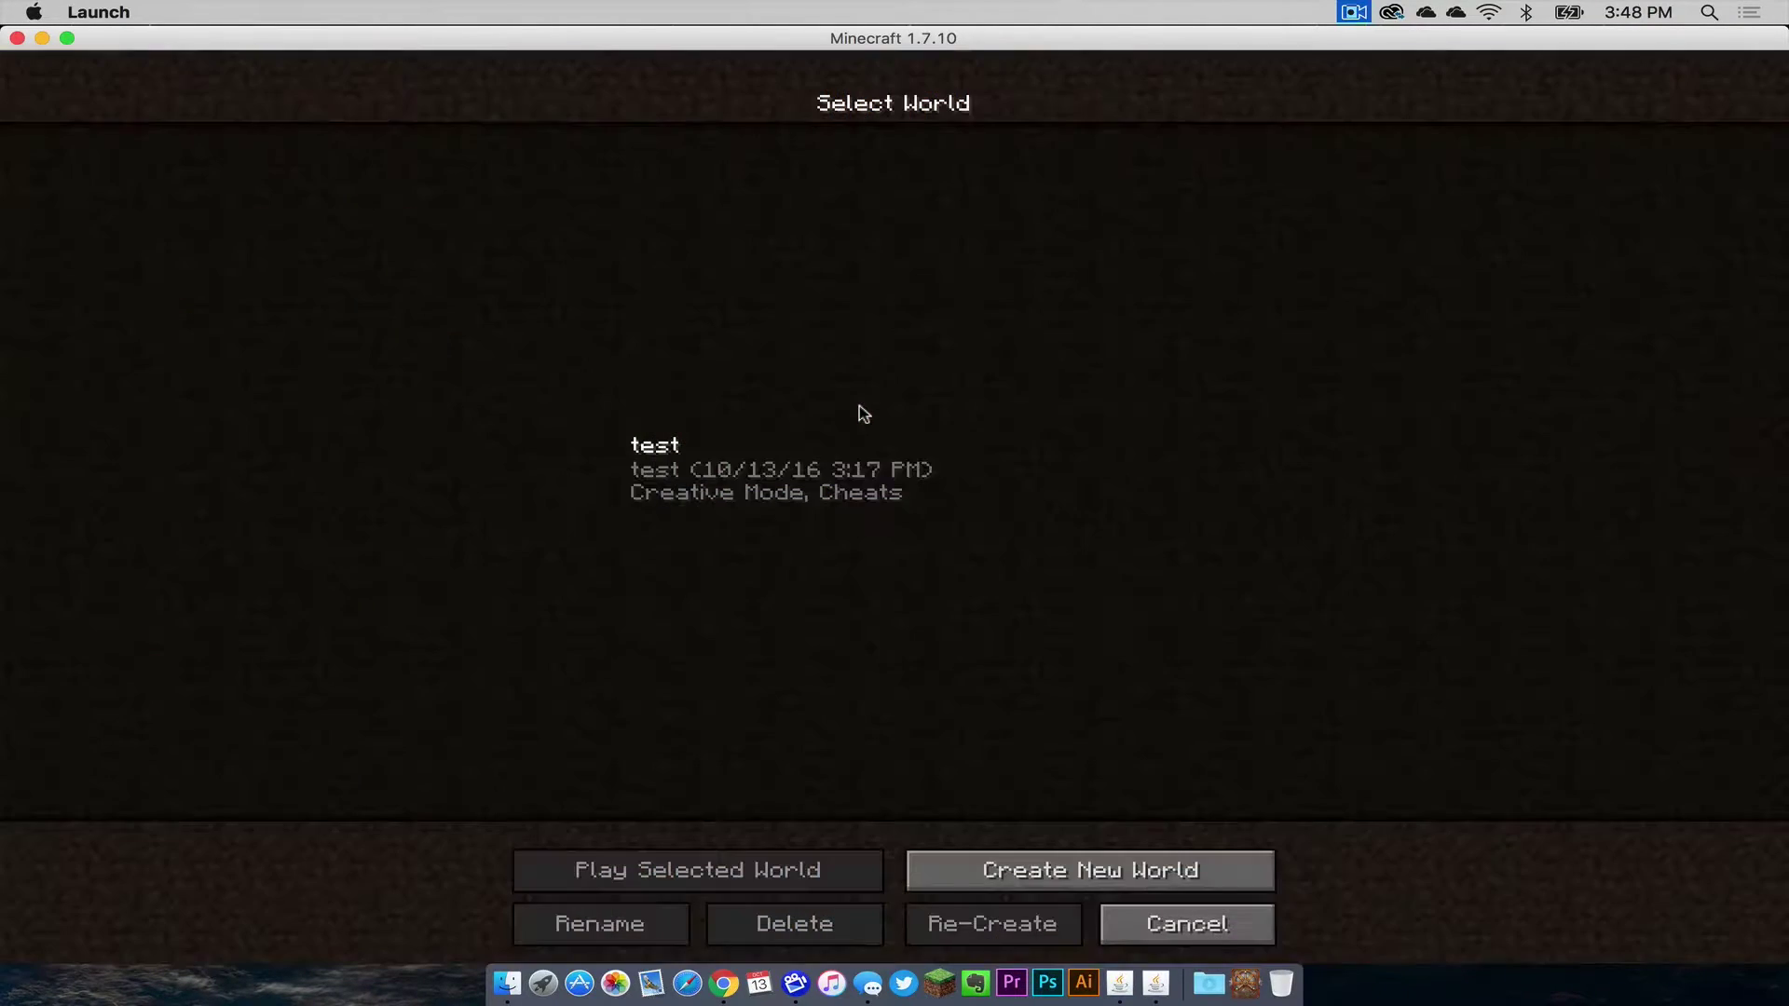
click(859, 428)
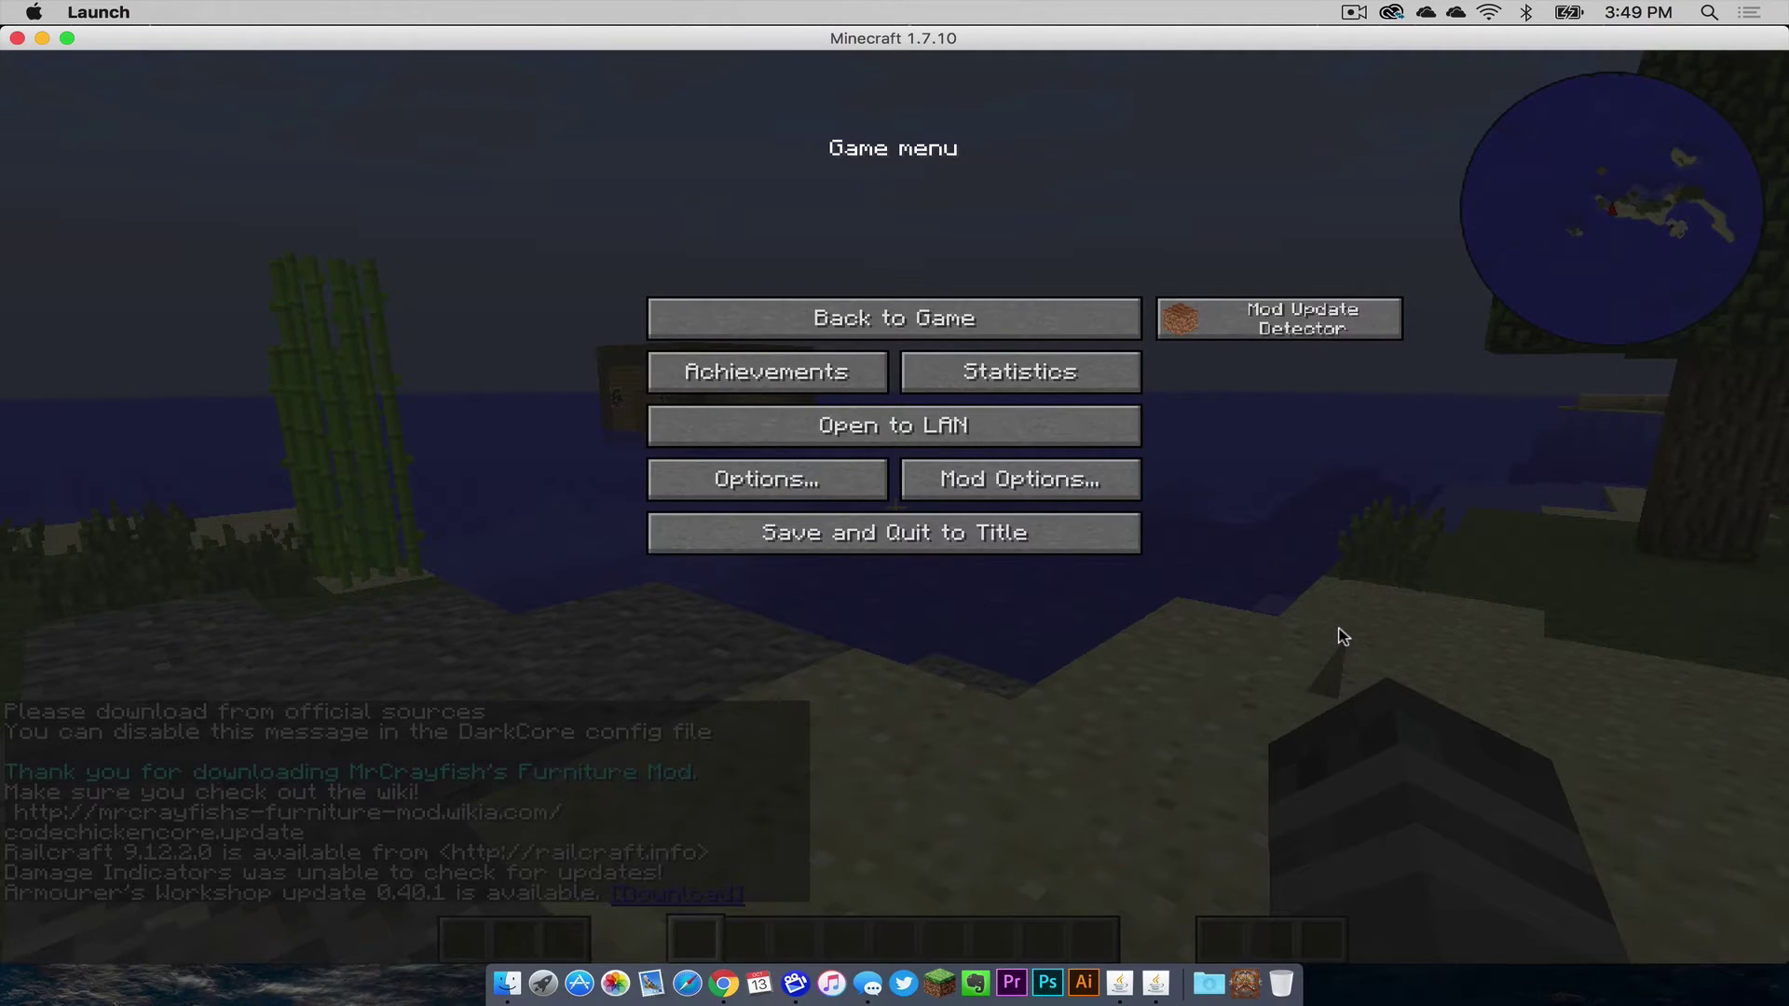
- Resume the game and walk forward along the beach toward the grey building
click(895, 318)
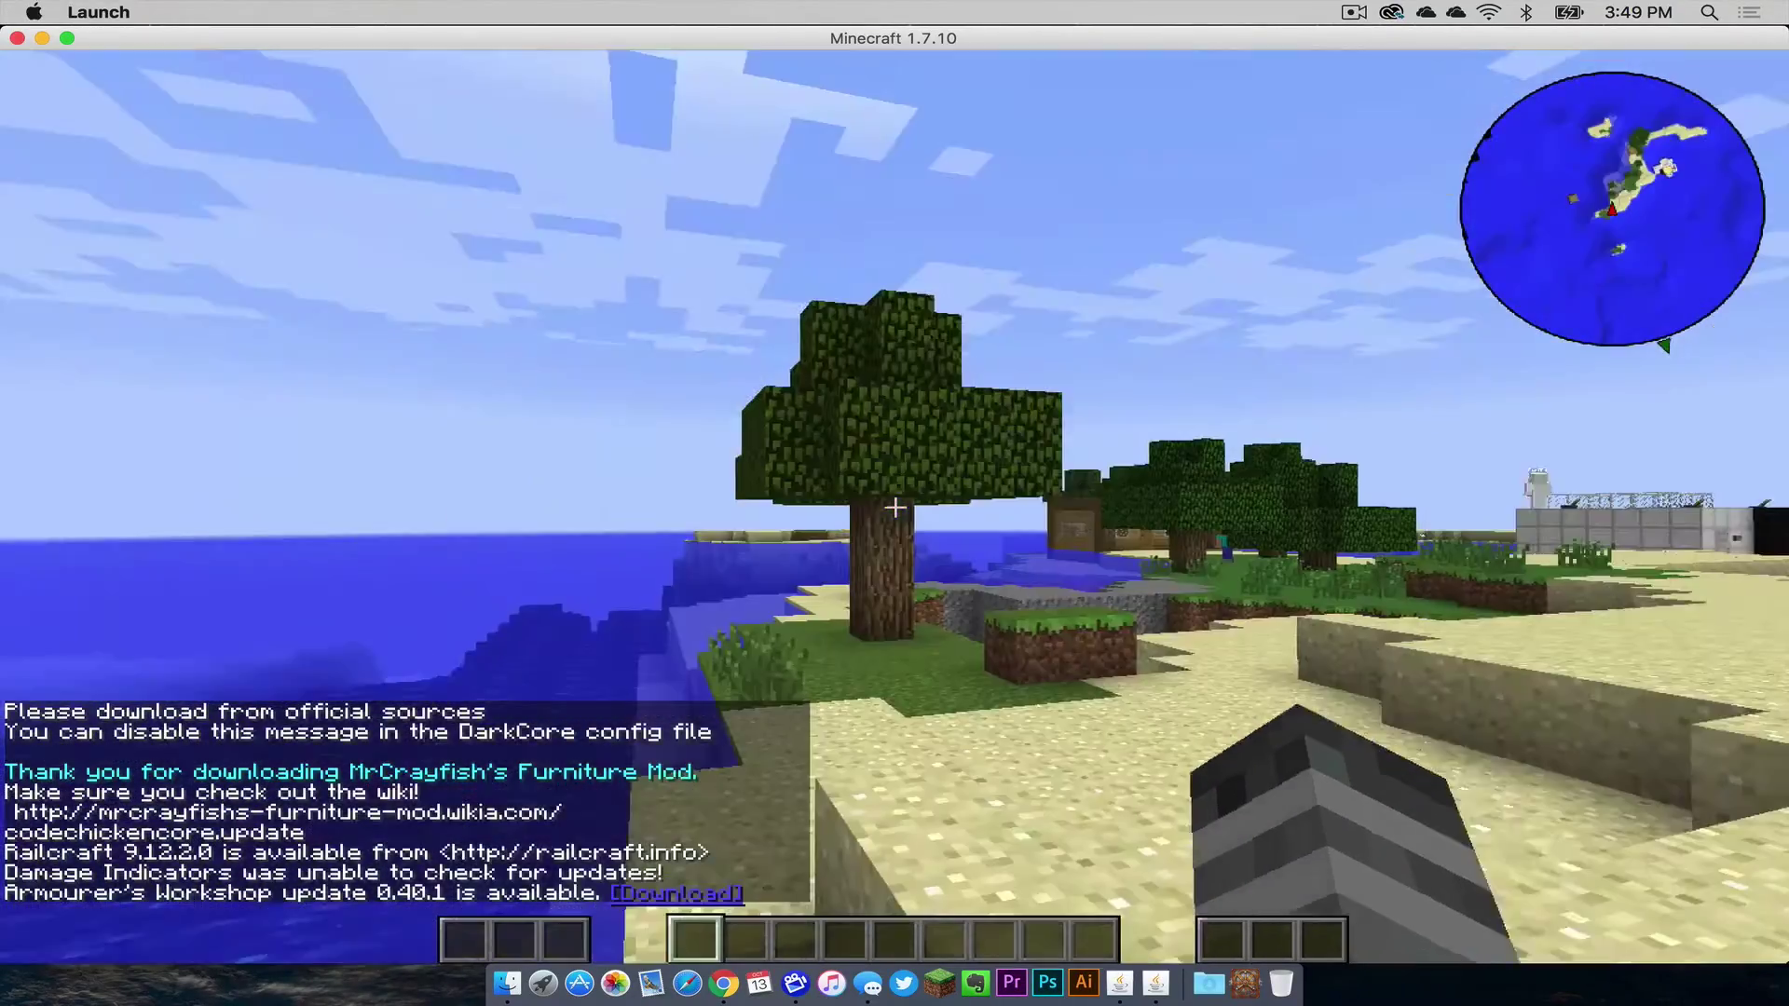
key(w)
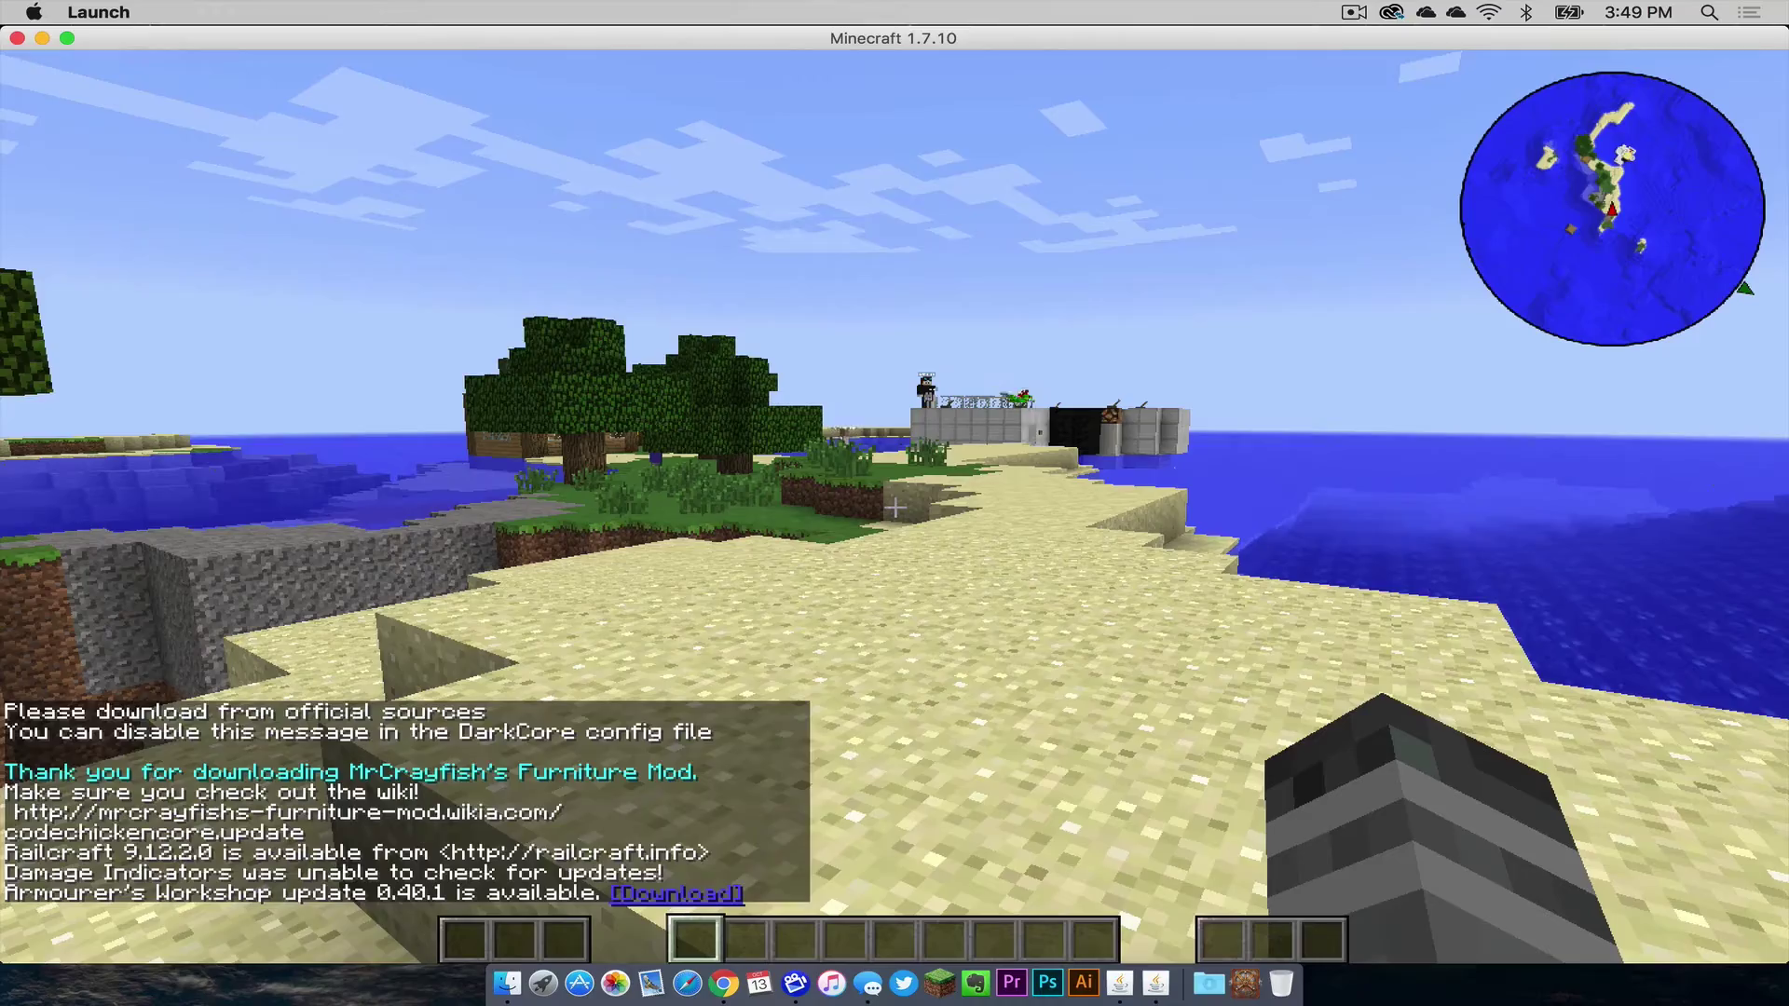
key(w)
key(w)
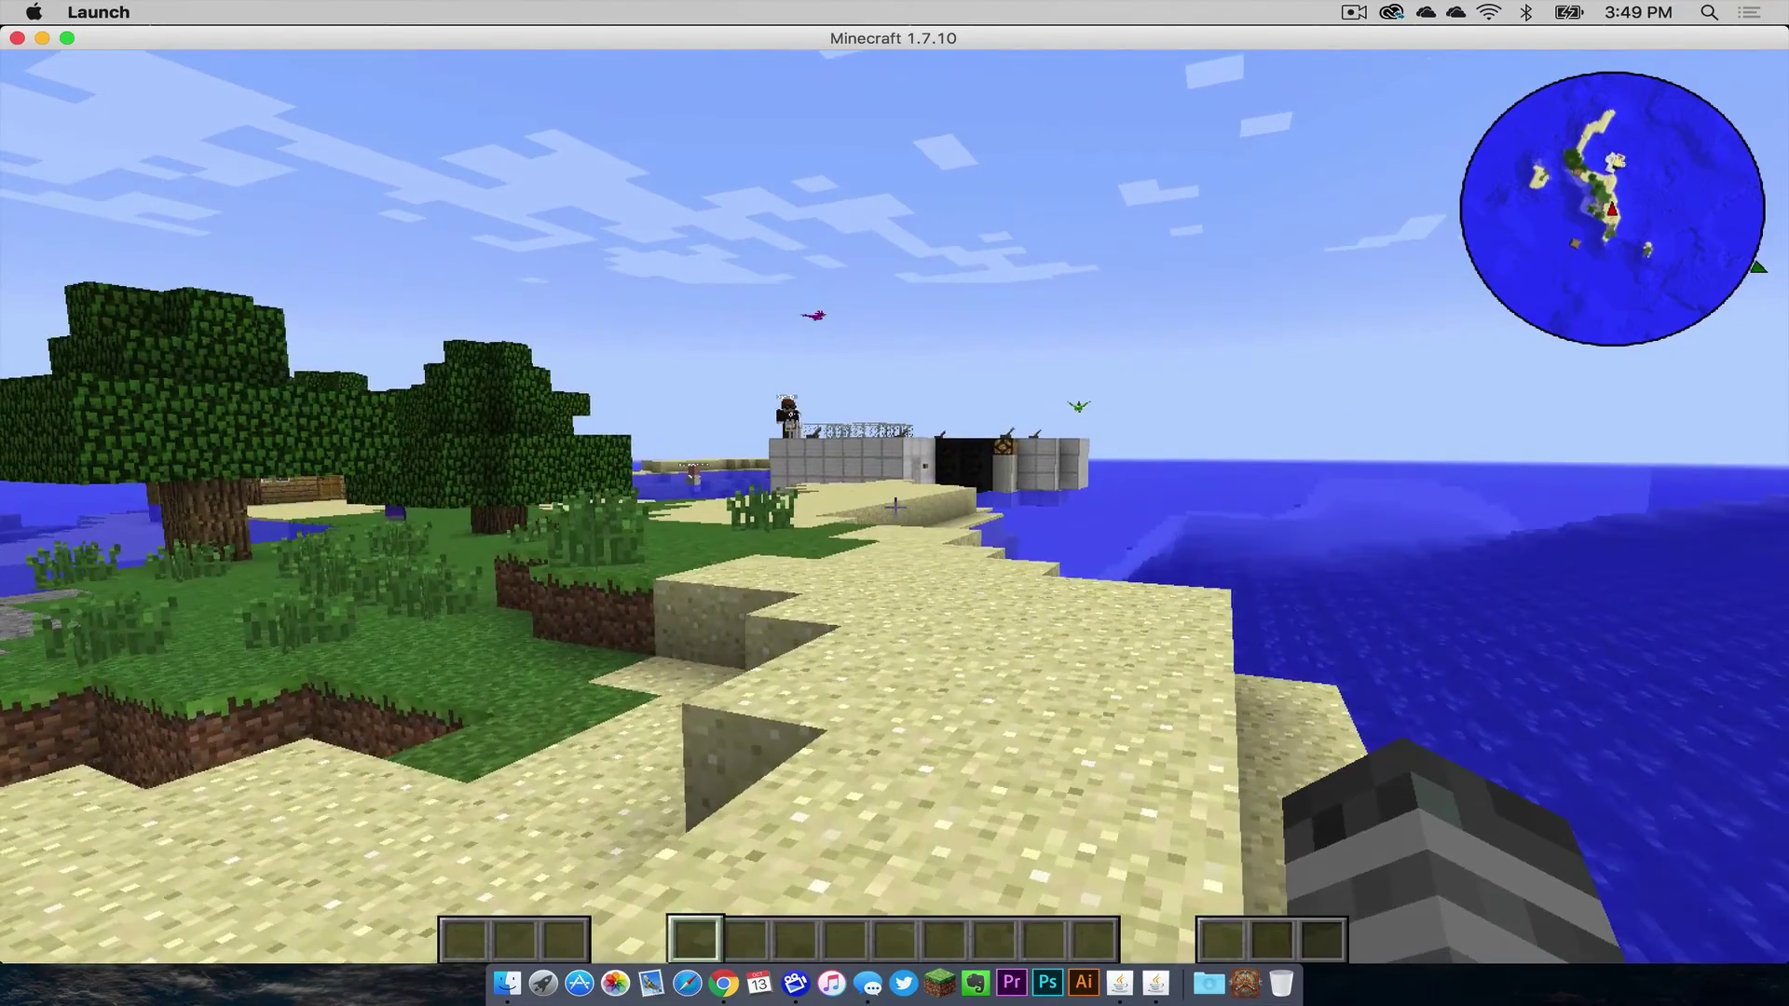
key(w)
key(w)
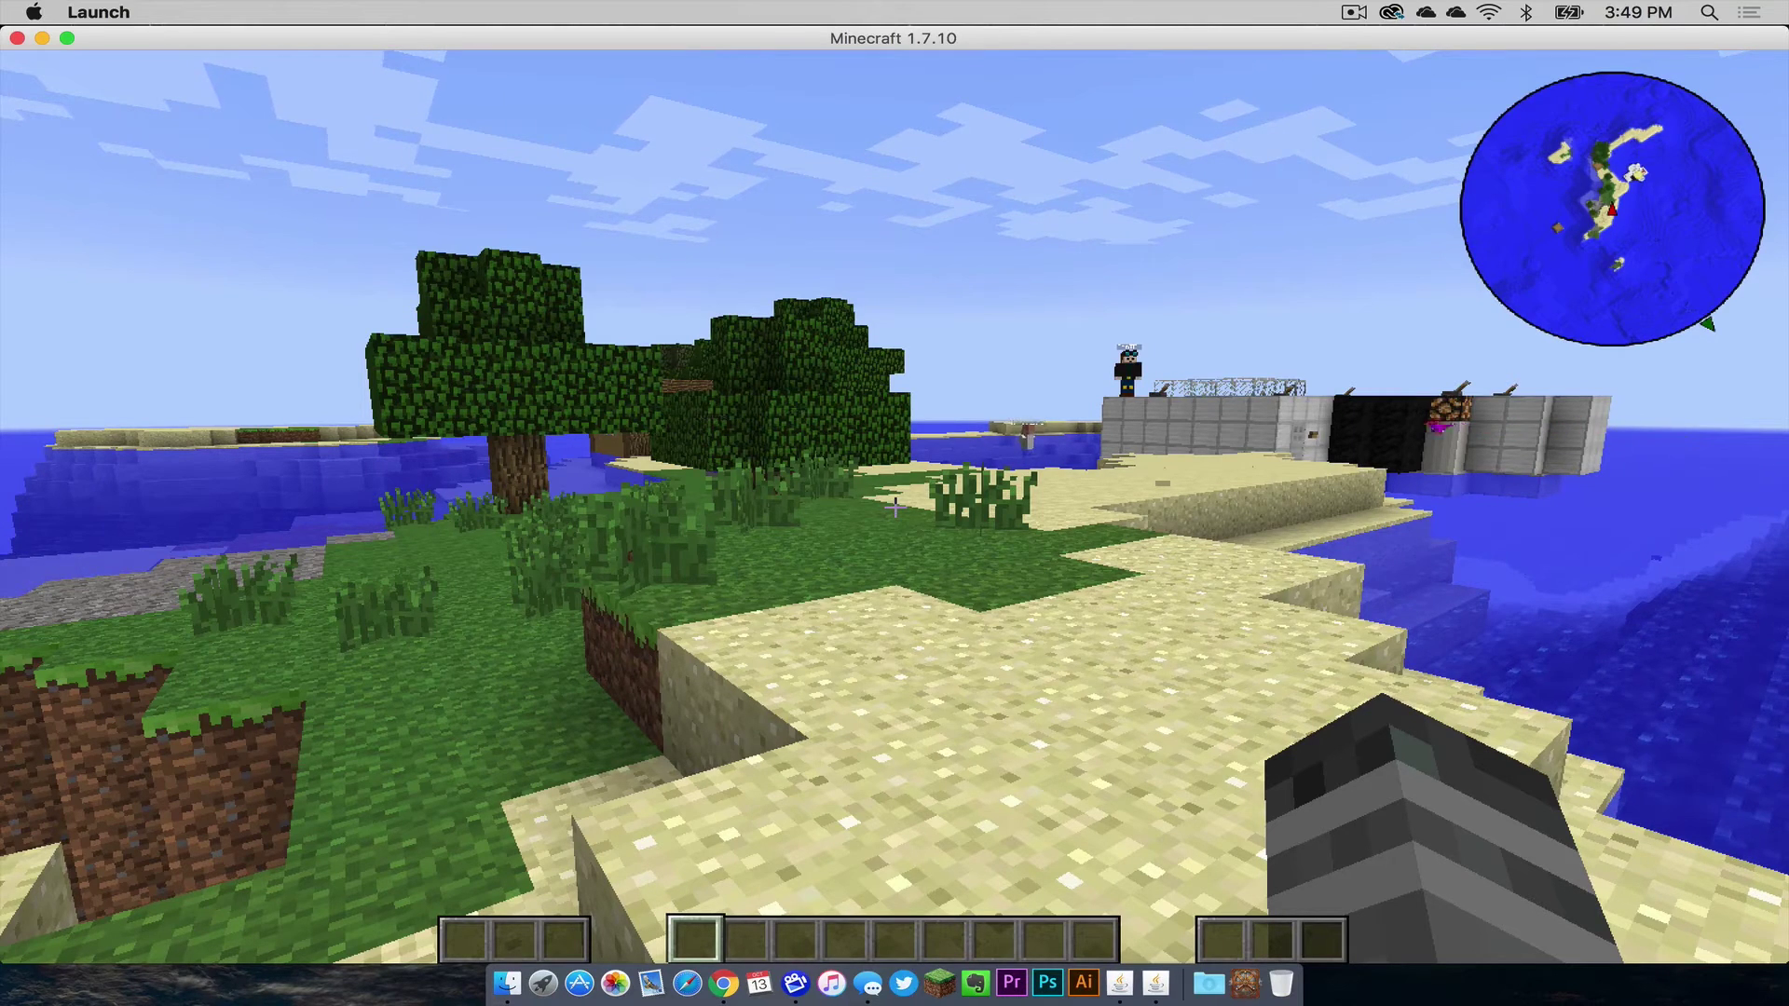
key(w)
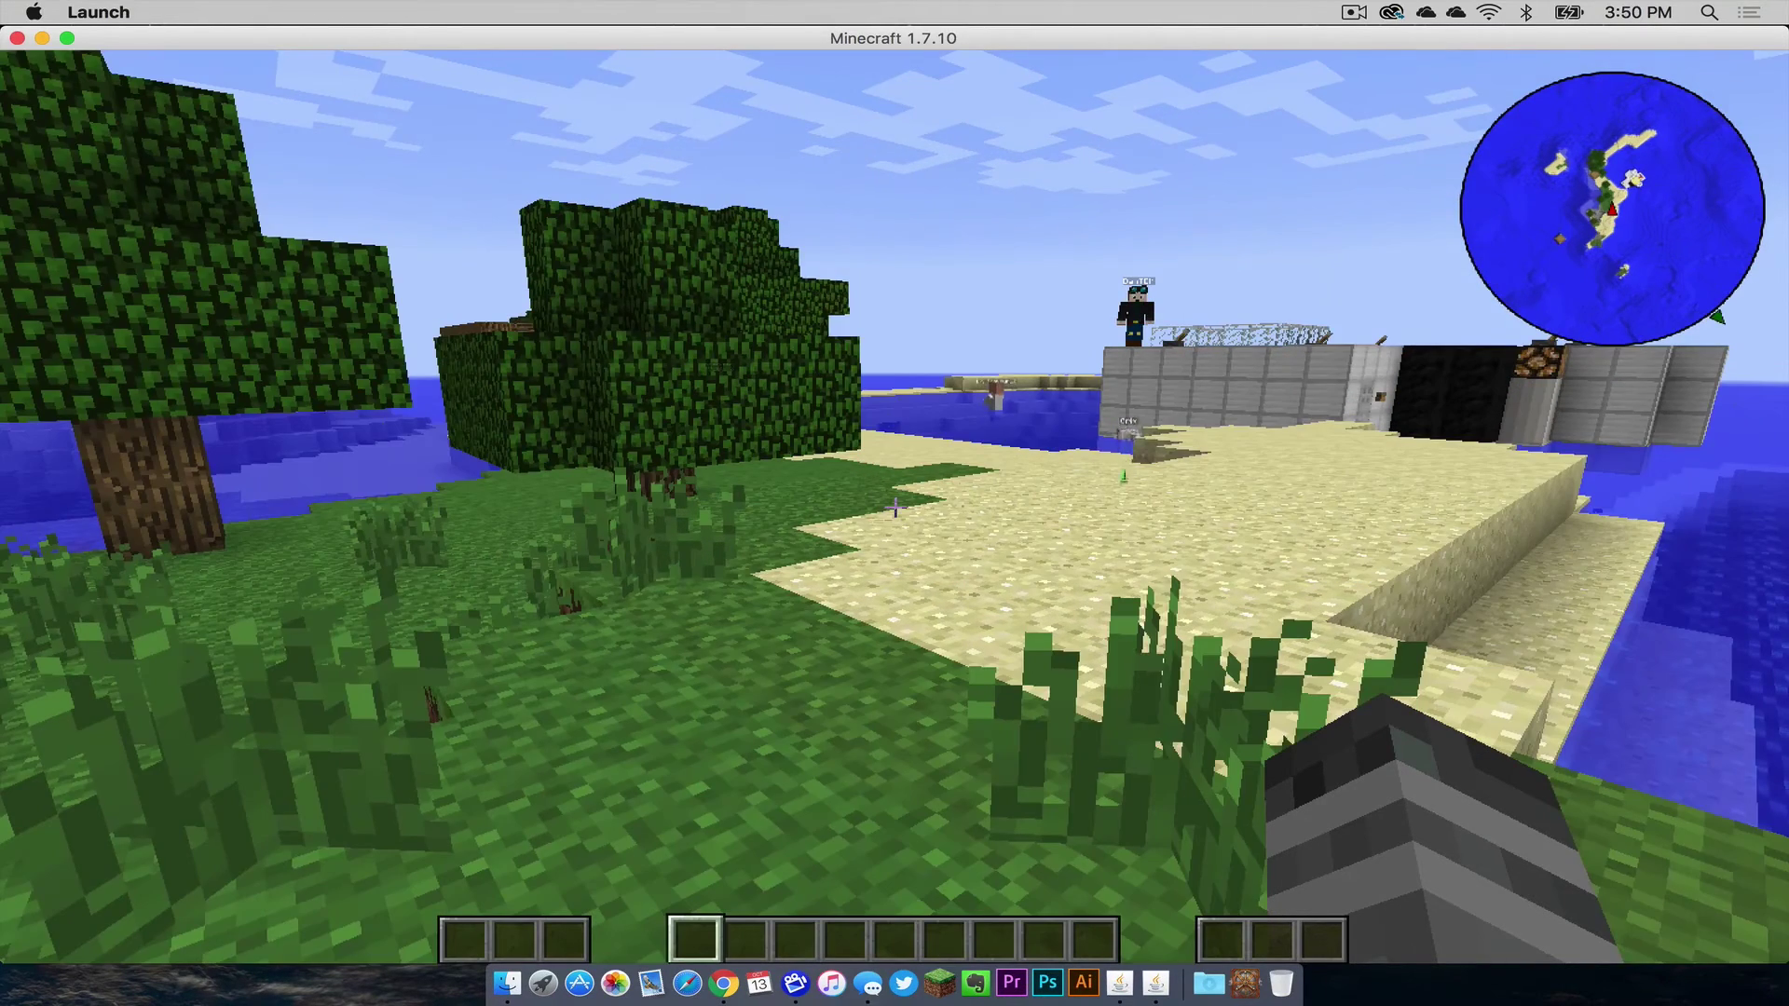